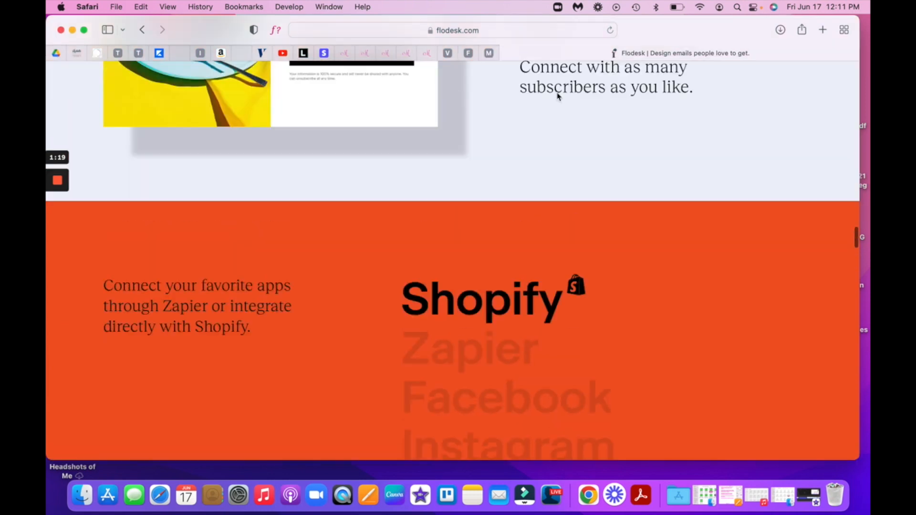
- Open the Flodesk pricing page and review the monthly plan's price and terms
scroll(558, 97, up, 10)
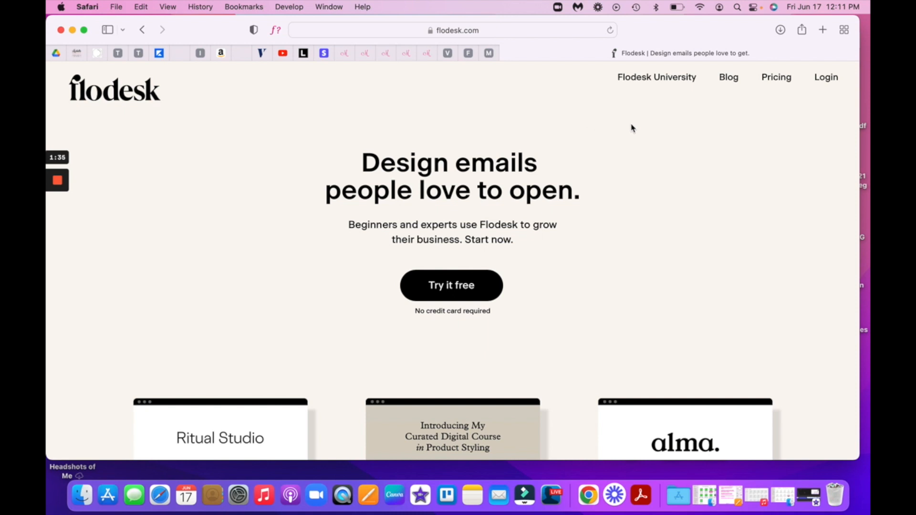
click(773, 80)
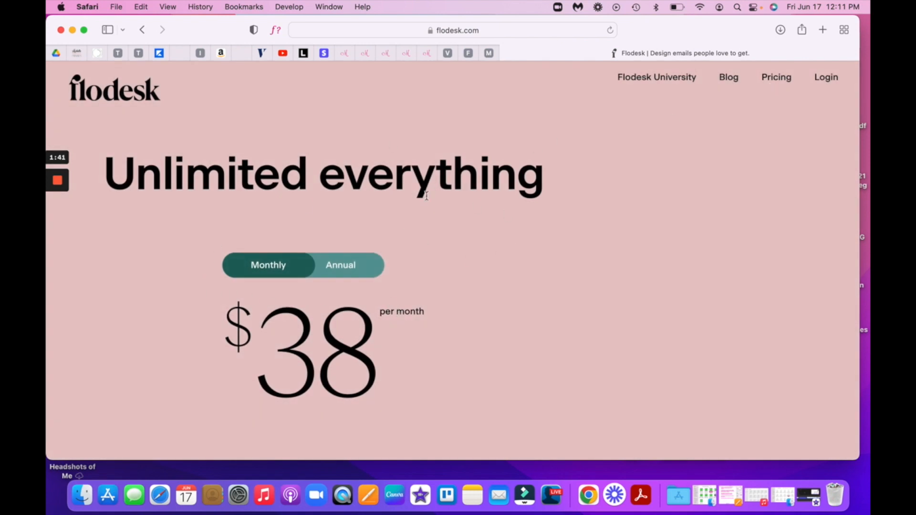
scroll(496, 224, down, 5)
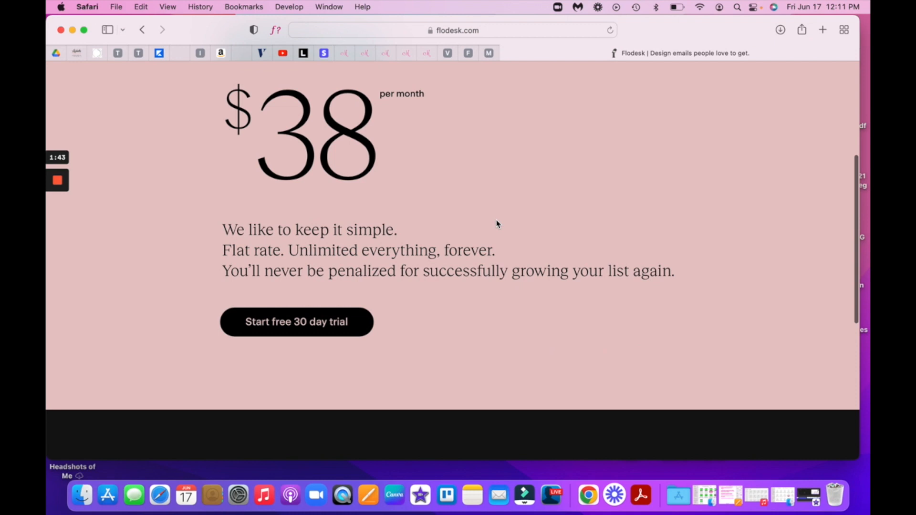
scroll(497, 224, up, 5)
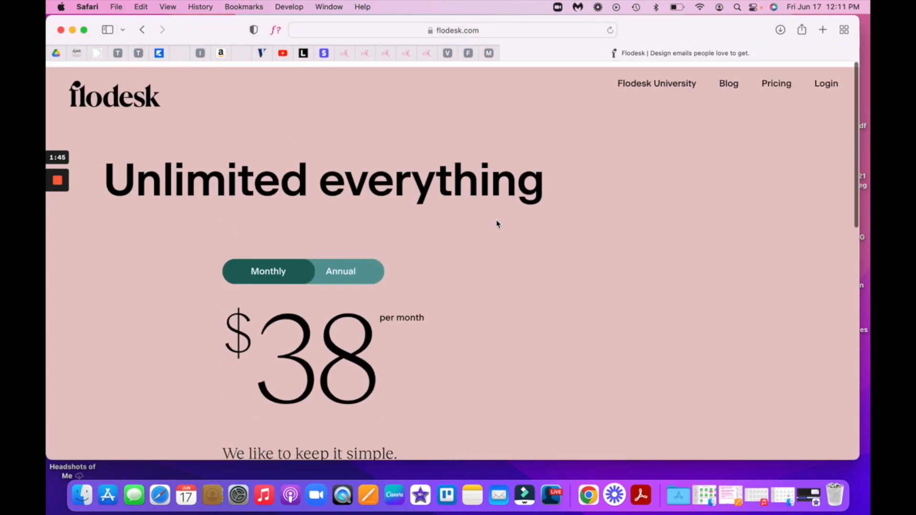
scroll(497, 224, down, 6)
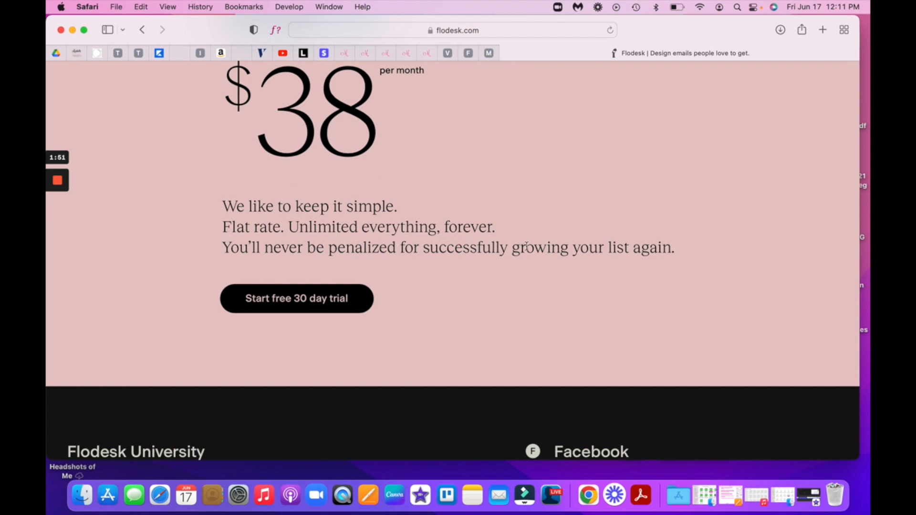
scroll(526, 246, up, 6)
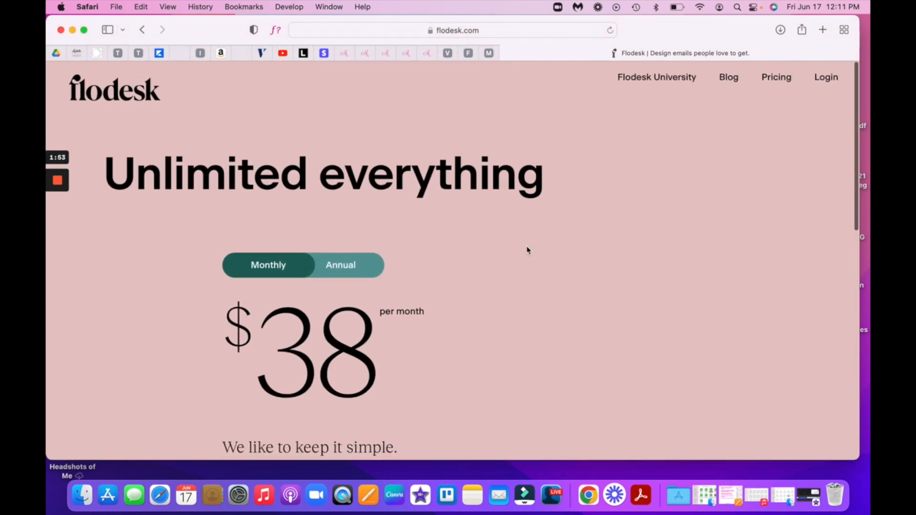
- Log in to the Flodesk account from the homepage and dismiss the new Instagram integration notice
click(172, 103)
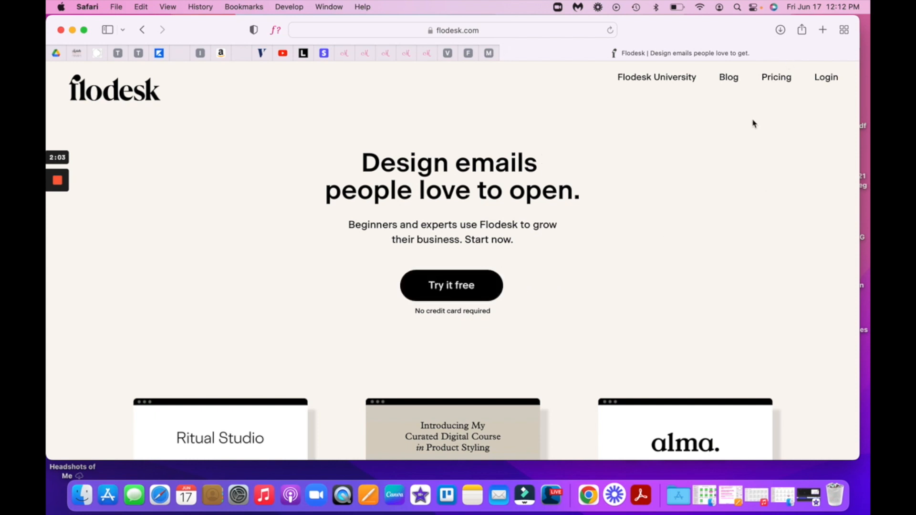
click(827, 79)
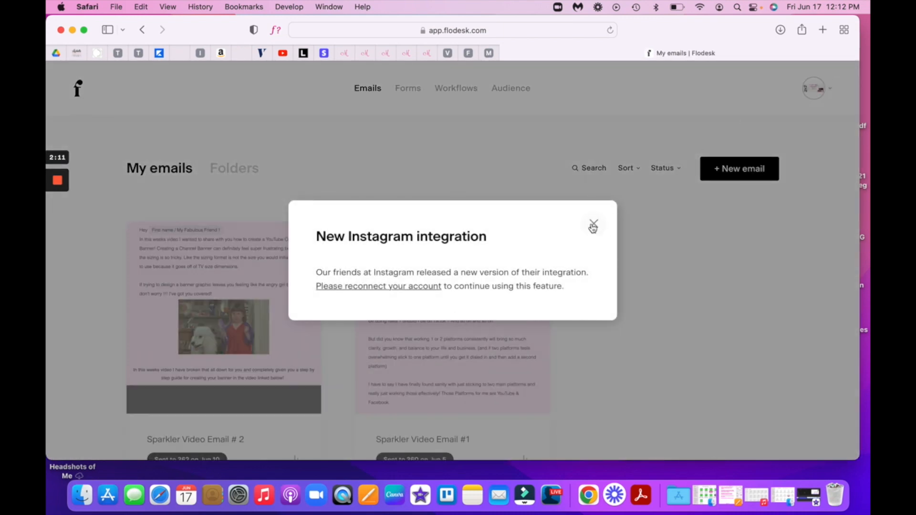
click(592, 224)
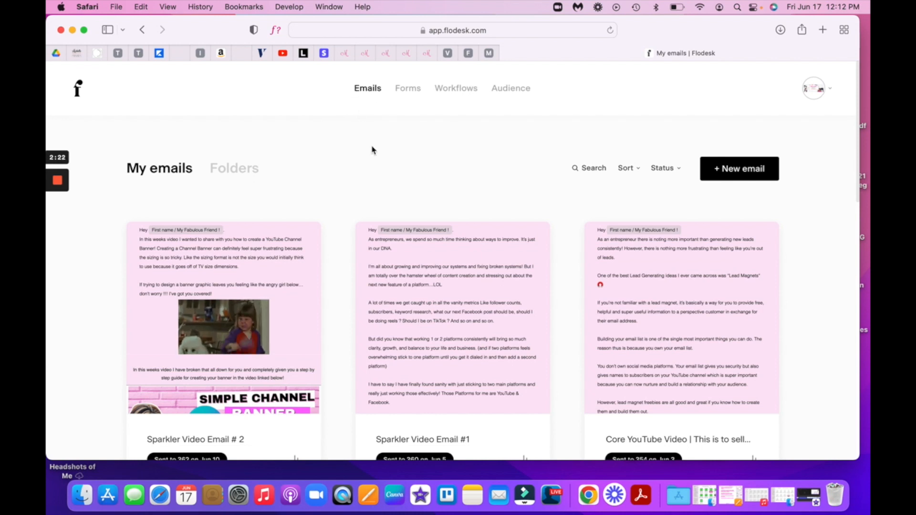
- Look through the sent emails and examine the results report of Sparkler Video Email # 2 for deliveries, opens and clicks
scroll(370, 147, down, 12)
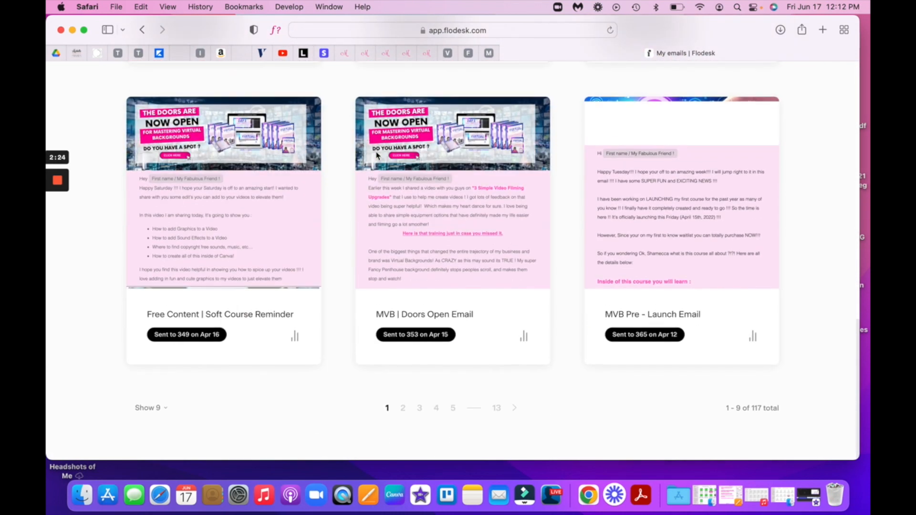
scroll(377, 156, up, 15)
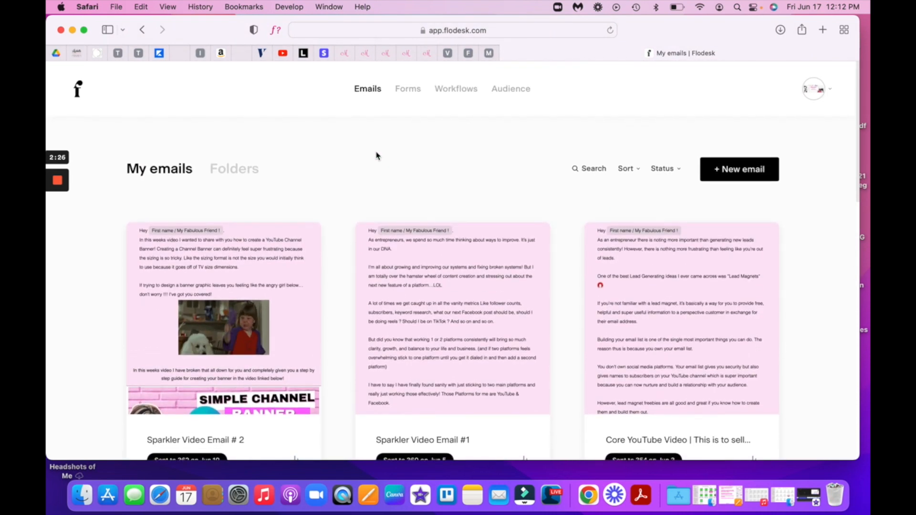
mouse_move(218, 305)
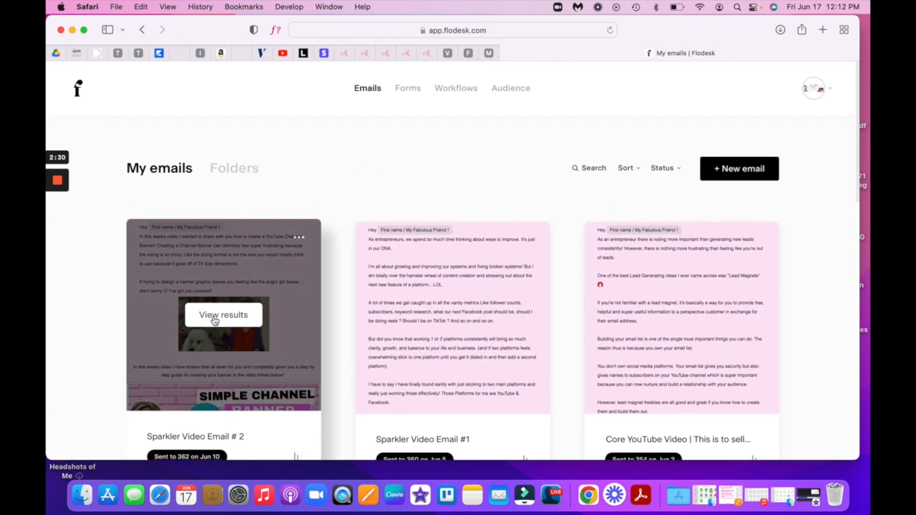
click(218, 316)
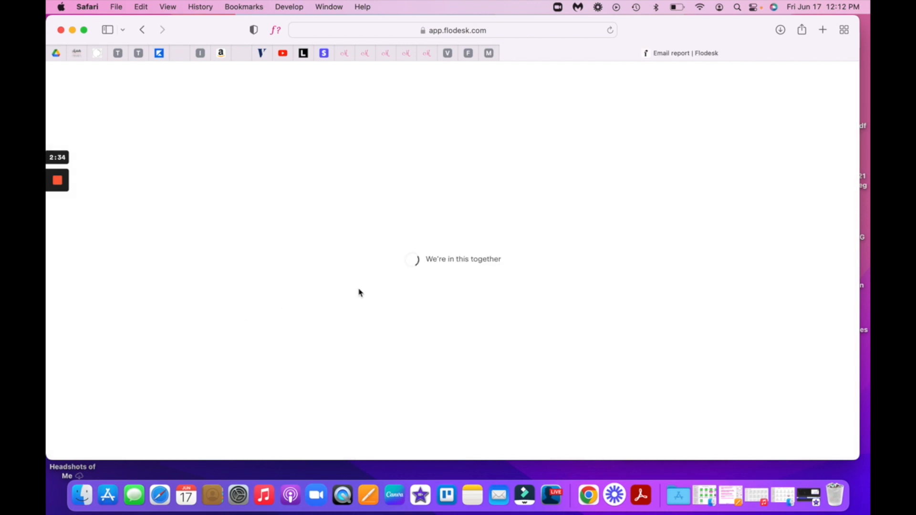
scroll(359, 293, down, 3)
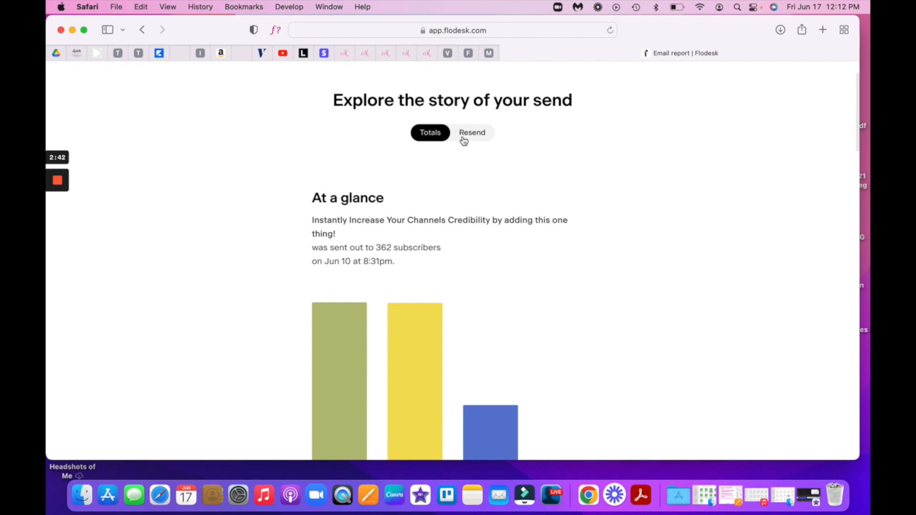
scroll(463, 141, down, 8)
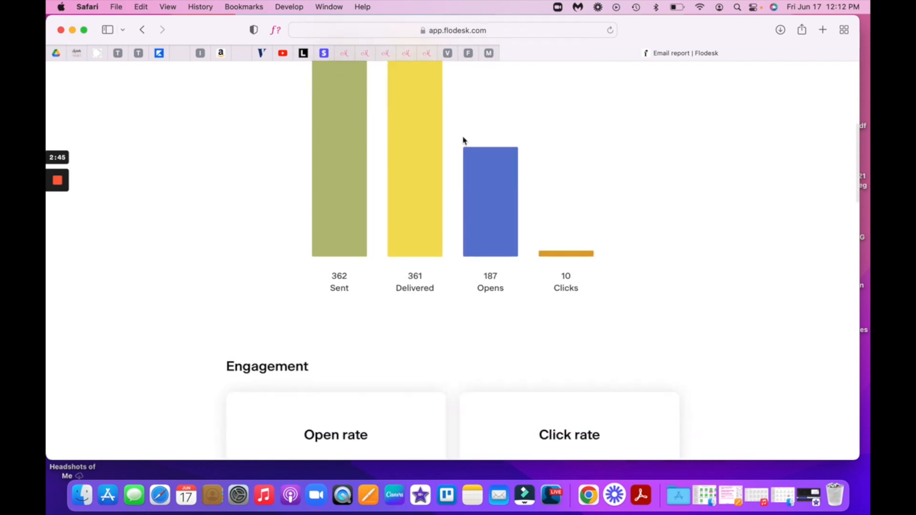
scroll(463, 141, down, 10)
scroll(463, 141, up, 5)
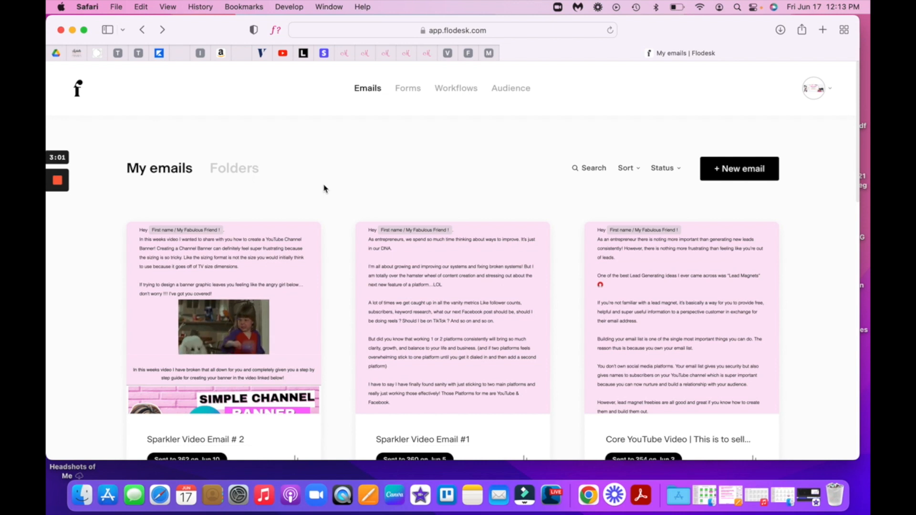
- Open the list of forms and look through the existing opt-in forms
click(408, 91)
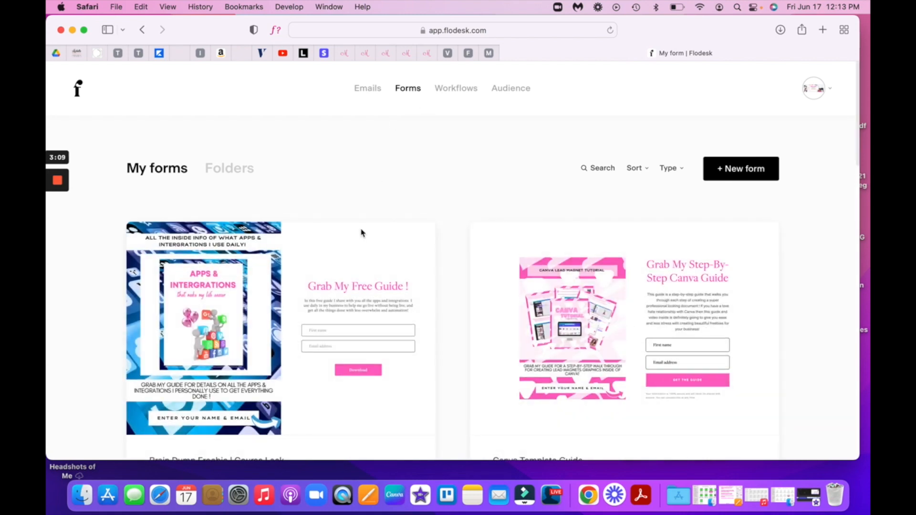
scroll(362, 233, down, 6)
scroll(362, 251, down, 10)
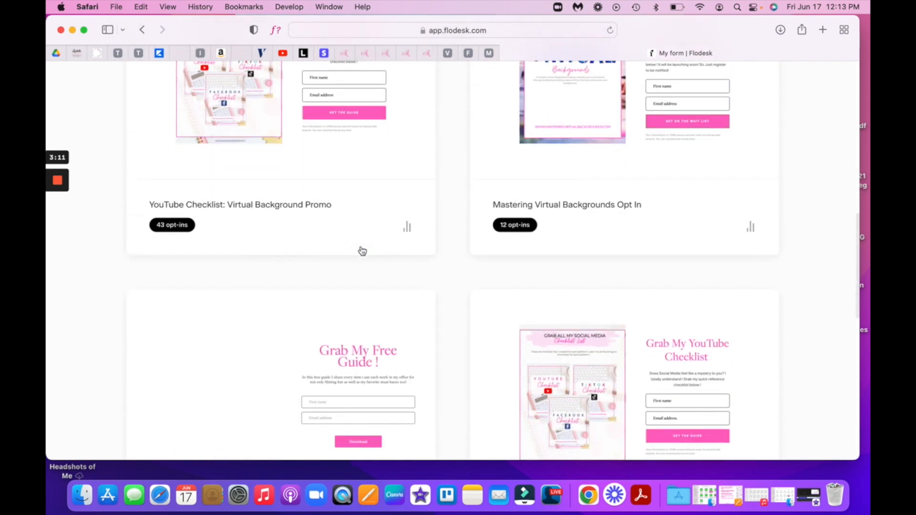
scroll(362, 251, down, 4)
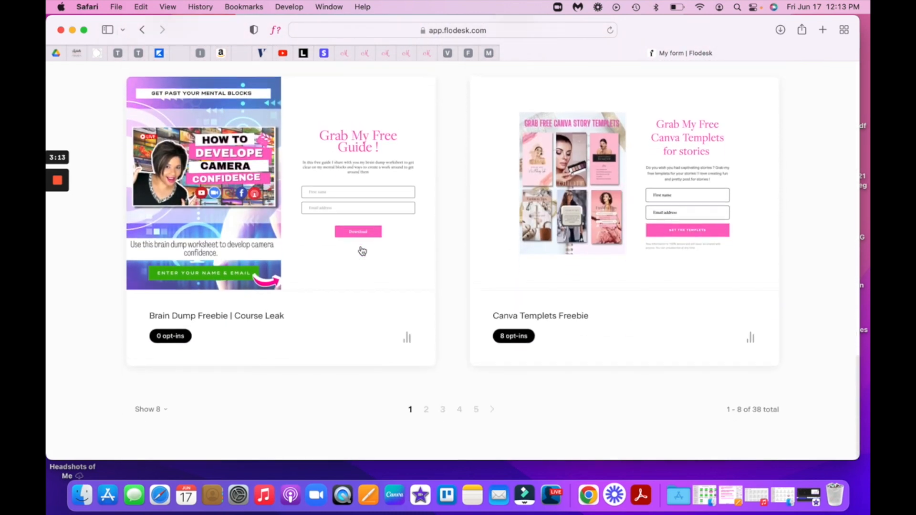
scroll(362, 251, up, 10)
scroll(362, 250, up, 15)
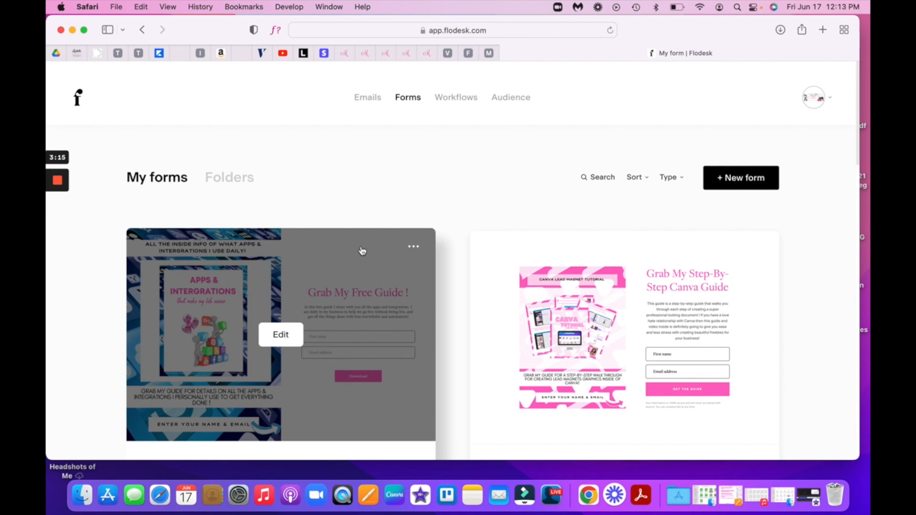
- View the workflows page and show the account options, including branding, integrations and Share Flodesk
click(462, 89)
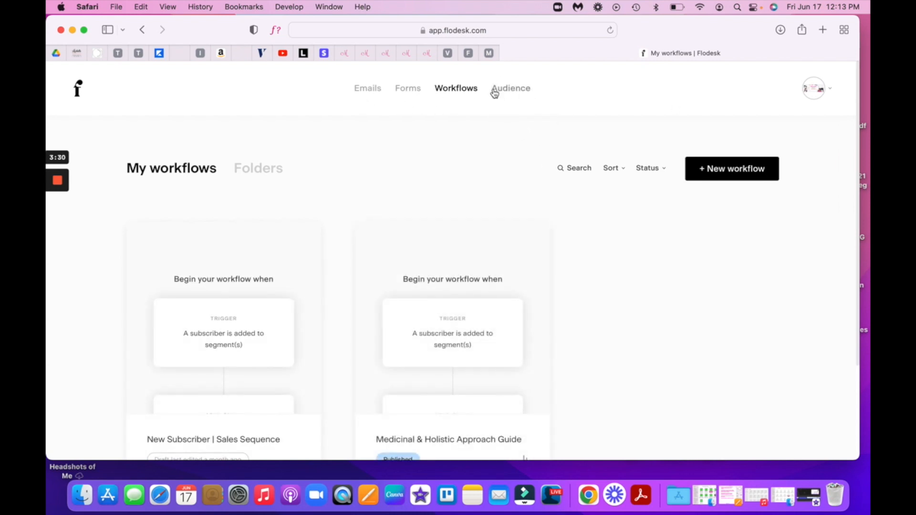
click(831, 92)
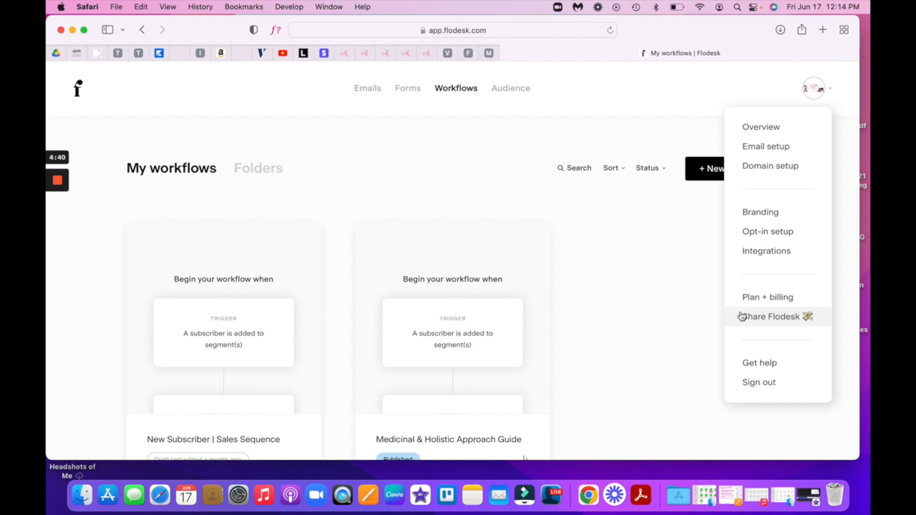
mouse_move(814, 87)
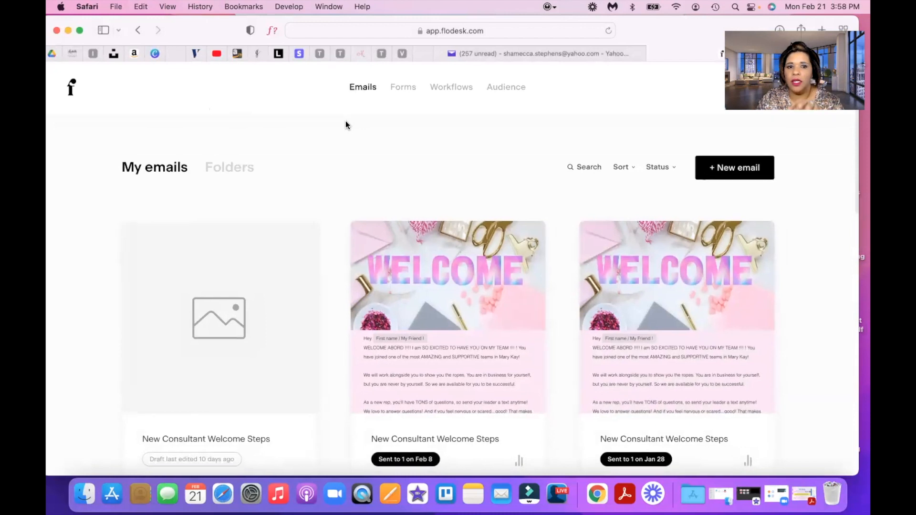
- Look through the My emails list, examining the drafts and sent campaigns on its first page
scroll(346, 125, down, 10)
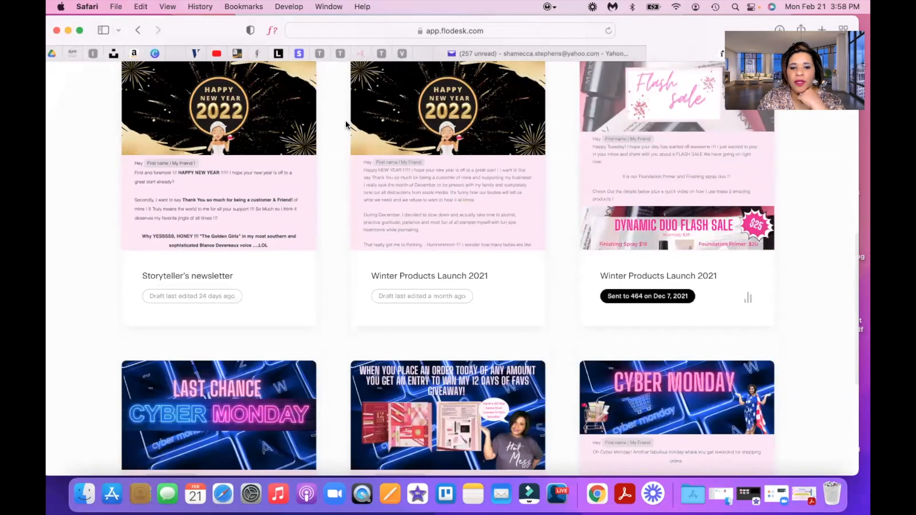
scroll(346, 125, down, 5)
scroll(345, 125, up, 15)
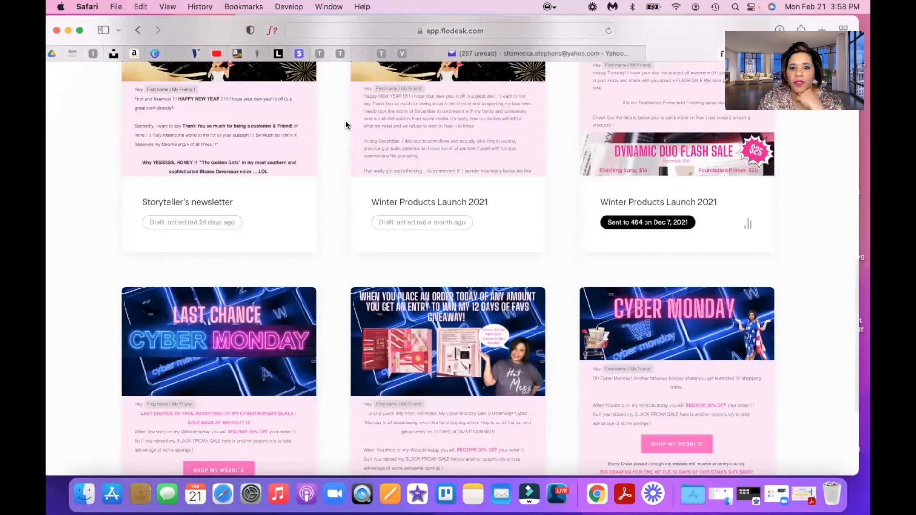
scroll(347, 125, down, 6)
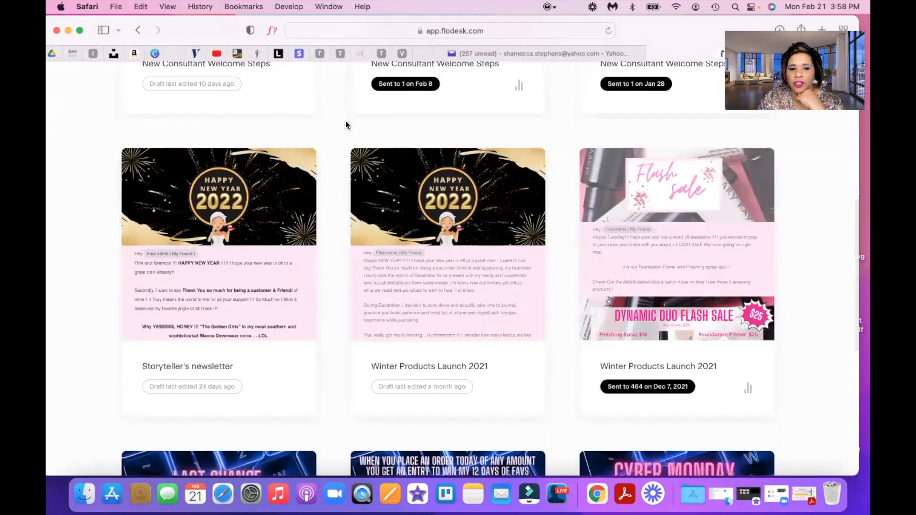
scroll(430, 262, down, 7)
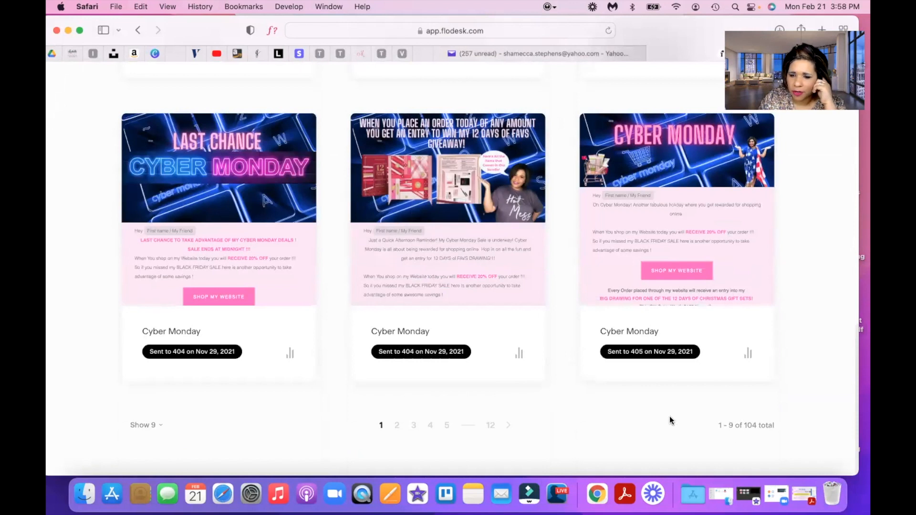
scroll(591, 423, up, 5)
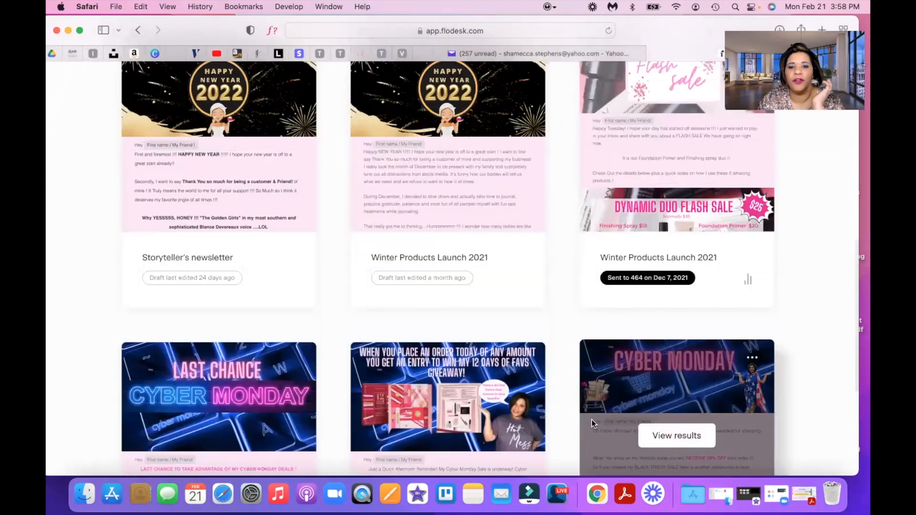
scroll(591, 419, up, 10)
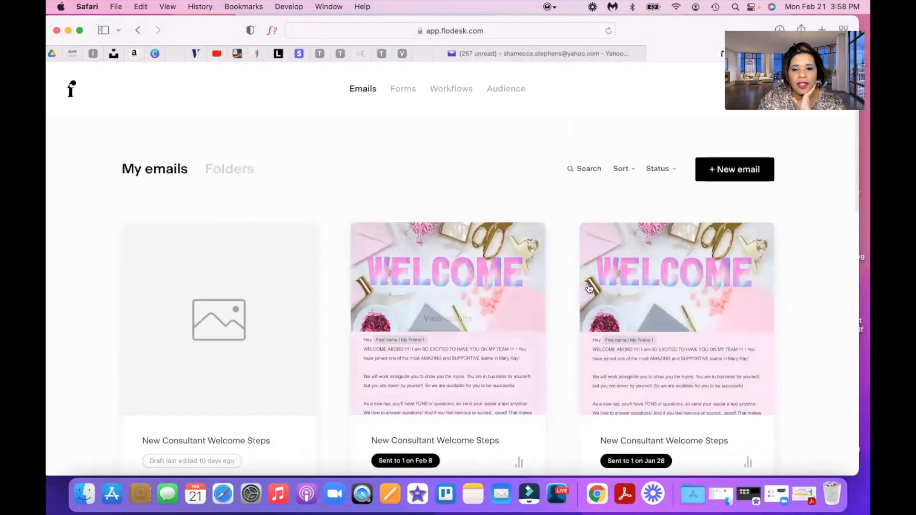
scroll(589, 287, down, 18)
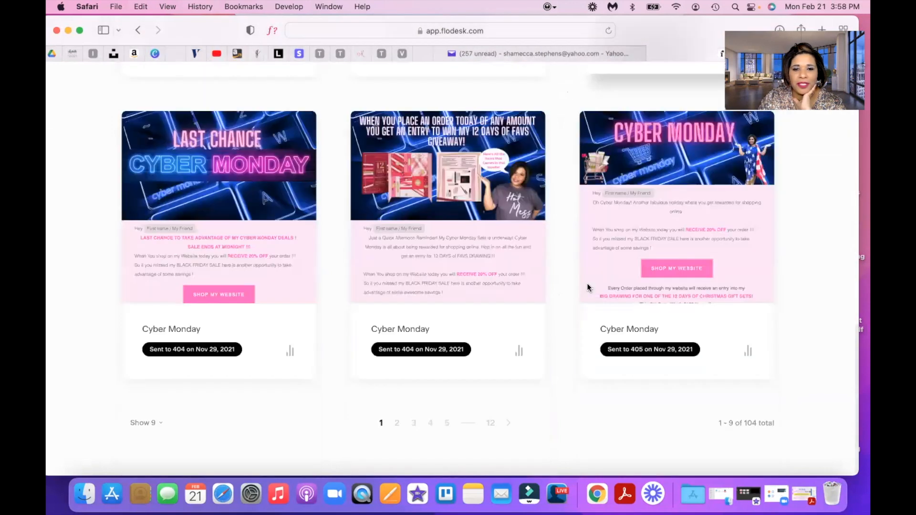
scroll(587, 286, up, 4)
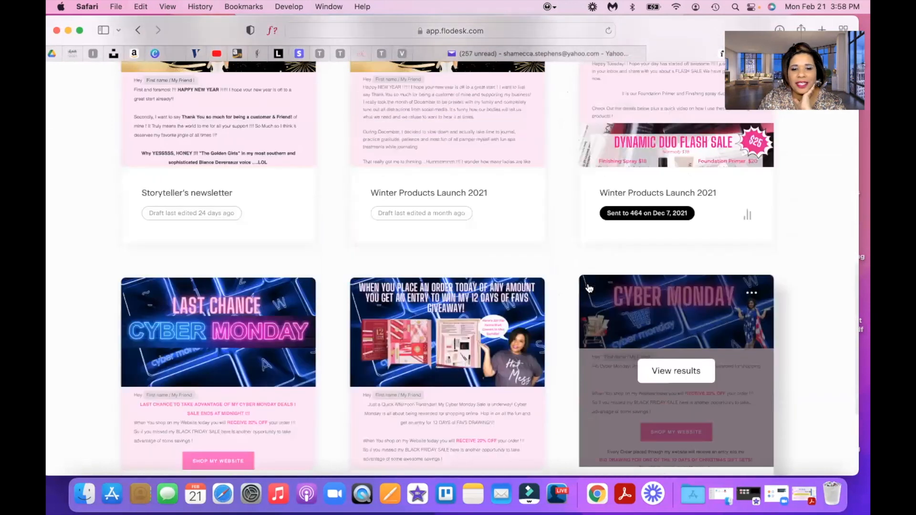
scroll(588, 287, up, 12)
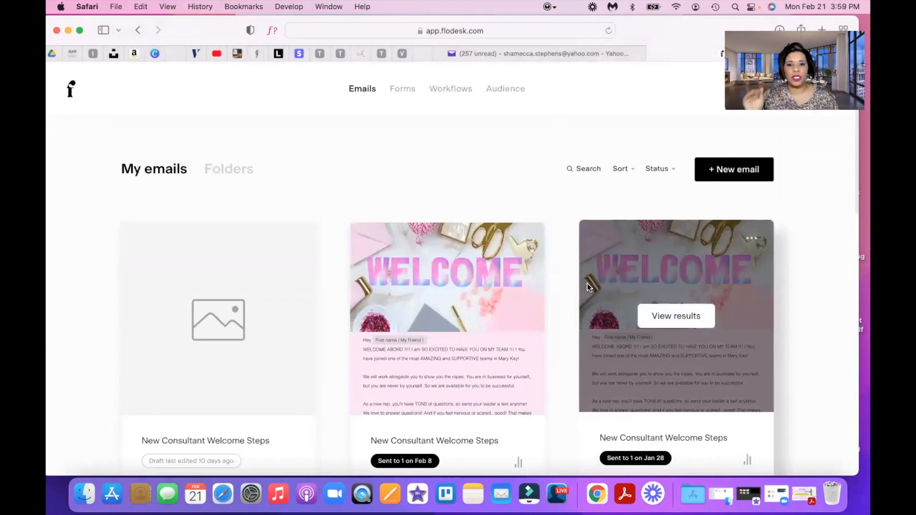
scroll(587, 282, down, 4)
scroll(586, 283, up, 4)
scroll(585, 285, up, 2)
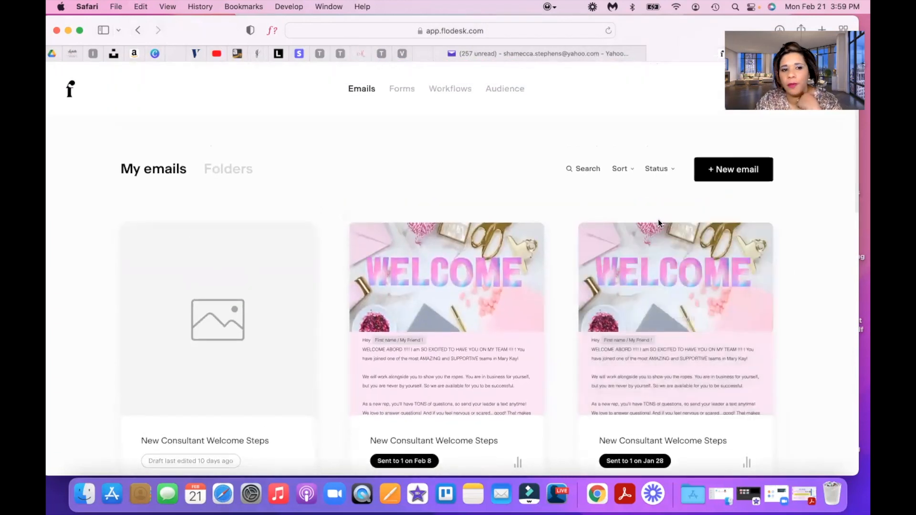
scroll(494, 197, down, 5)
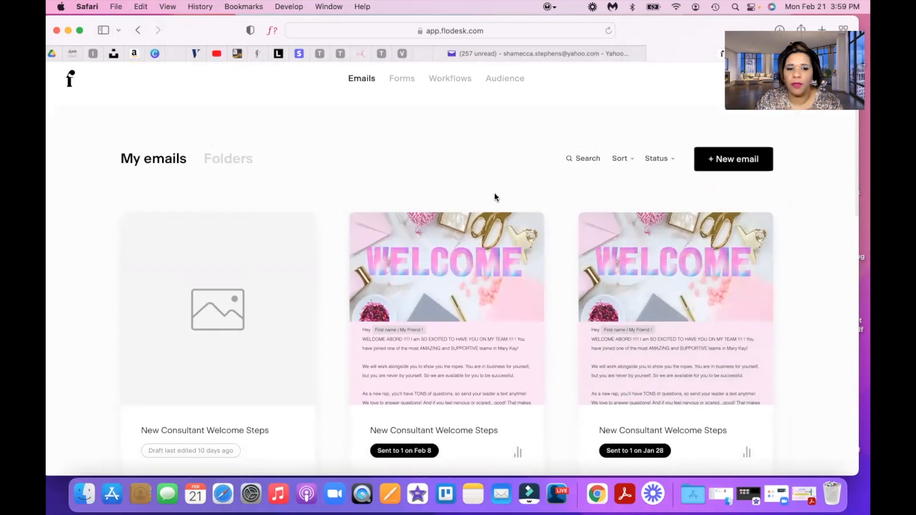
scroll(495, 197, up, 5)
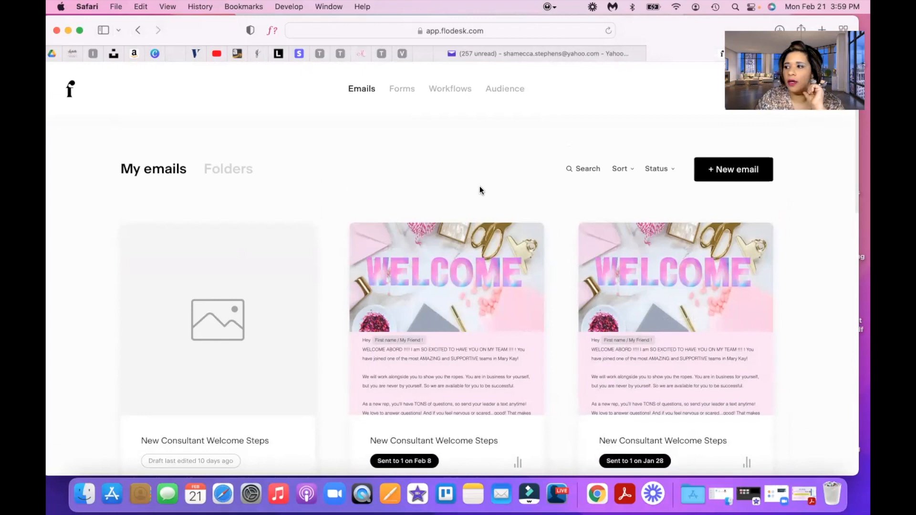
- Create an audience segment named FLODESK LANDING PAGE TRAINING with the bright yellow color and save it
click(497, 90)
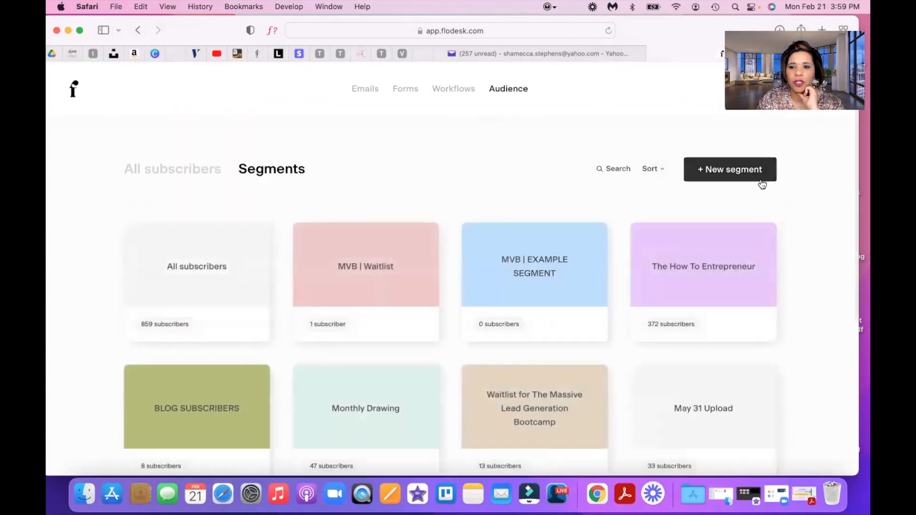
click(727, 172)
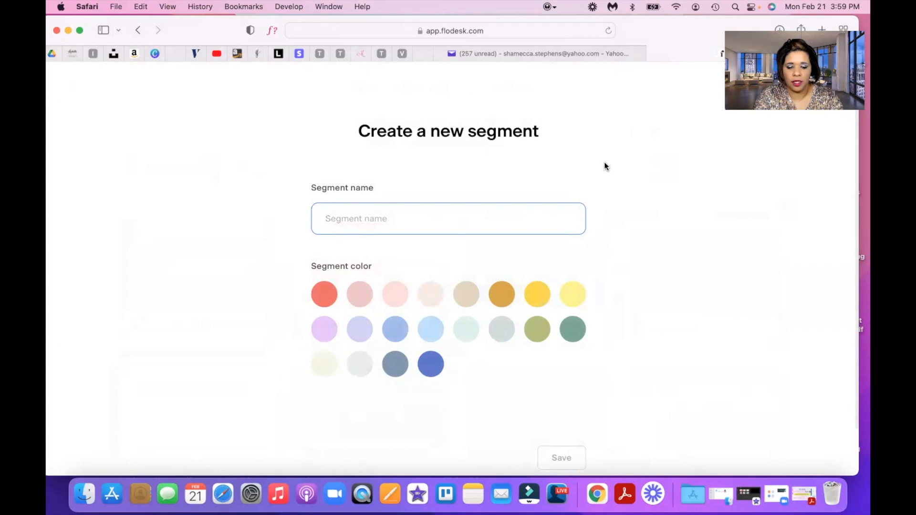
text(FLODESK )
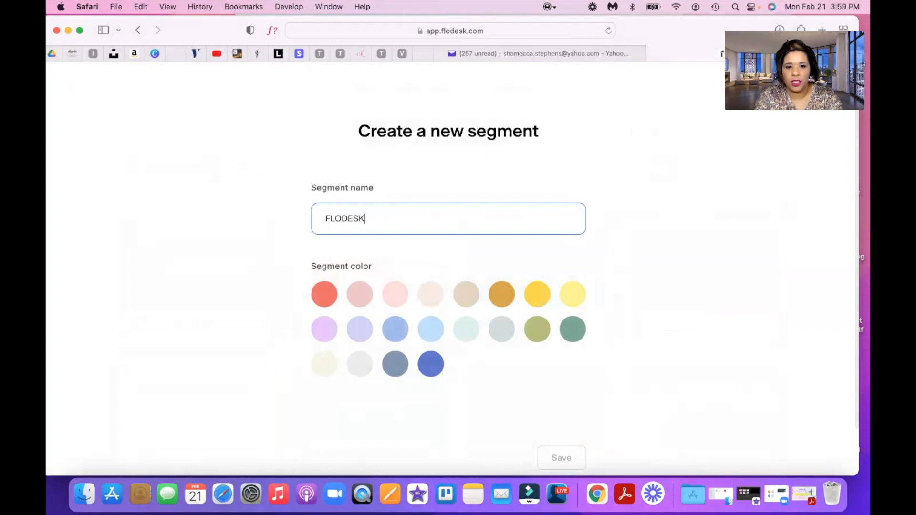
text(LANDING PA)
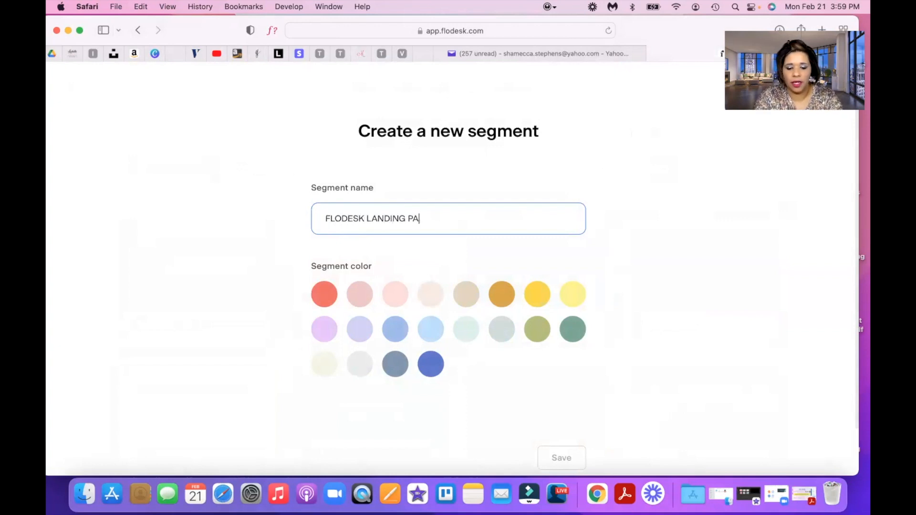
text(GE TRAINING)
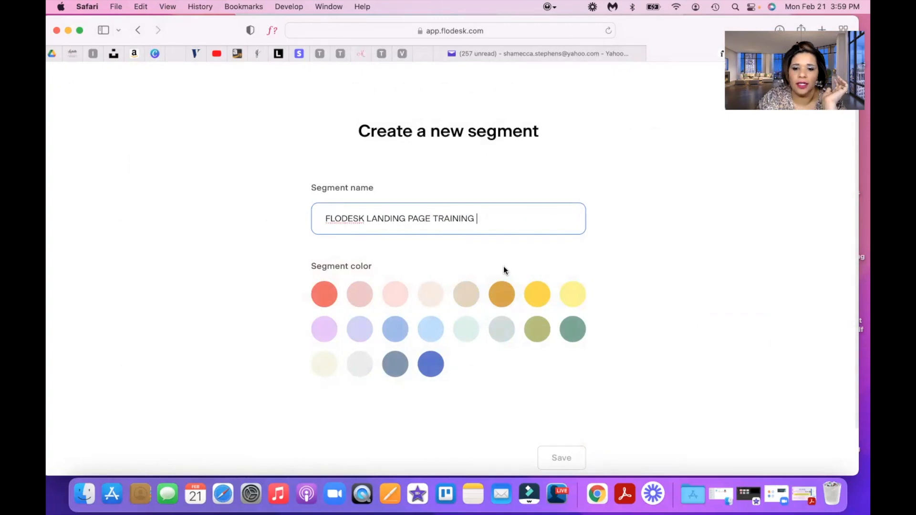
click(538, 295)
scroll(575, 320, down, 2)
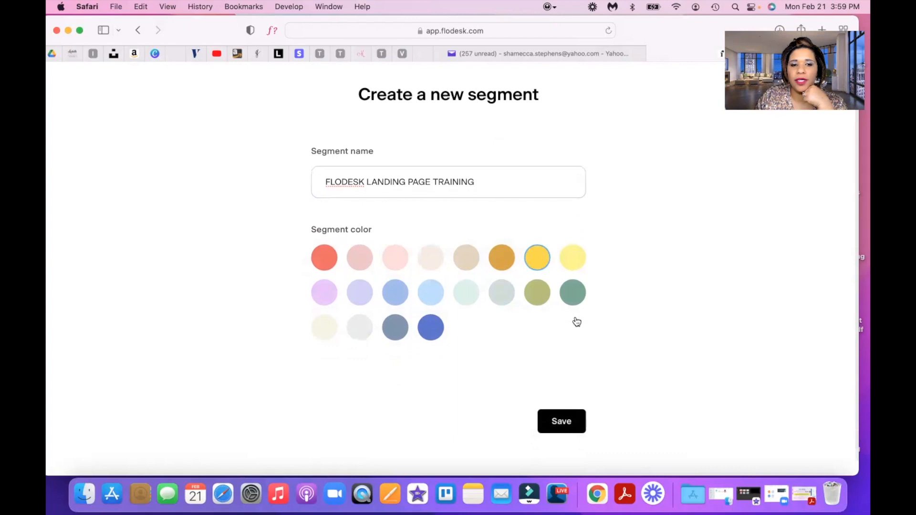
click(563, 424)
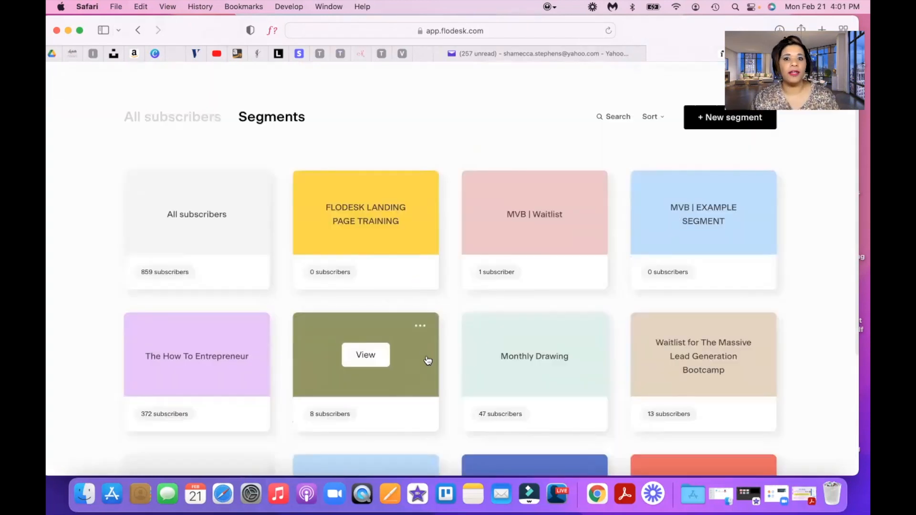
- Look through the audience segments, examining their names, colors and subscriber counts
scroll(428, 361, down, 2)
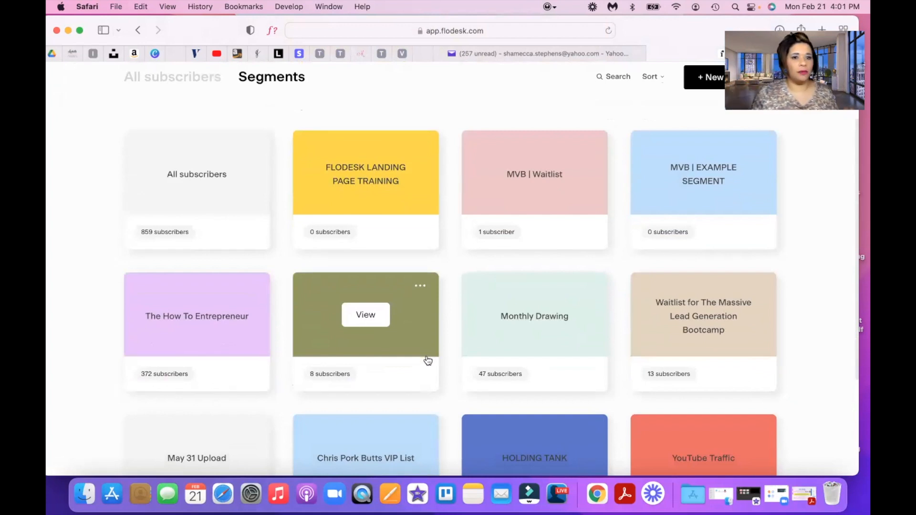
scroll(428, 360, down, 1)
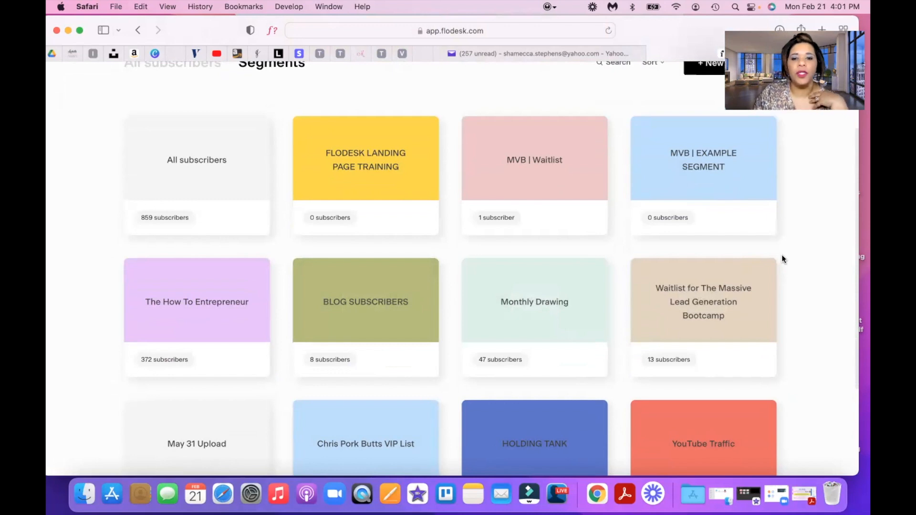
scroll(783, 259, down, 5)
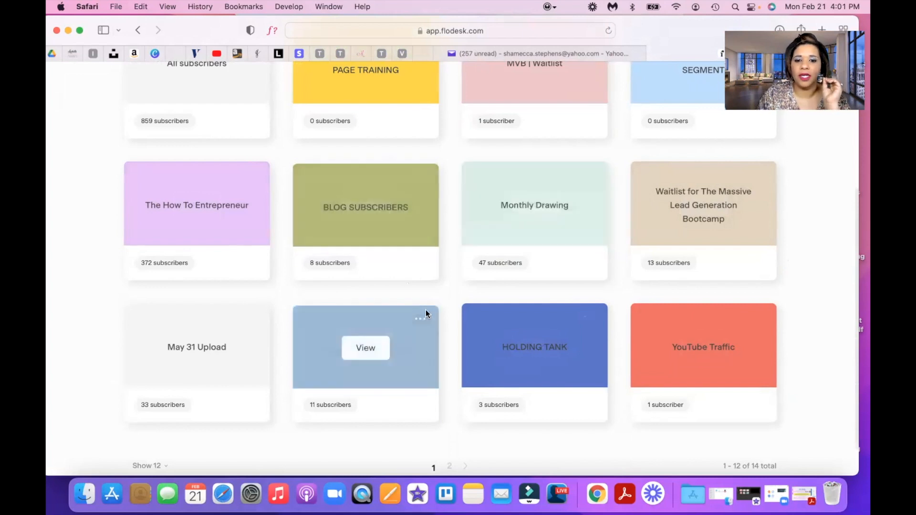
scroll(426, 310, up, 3)
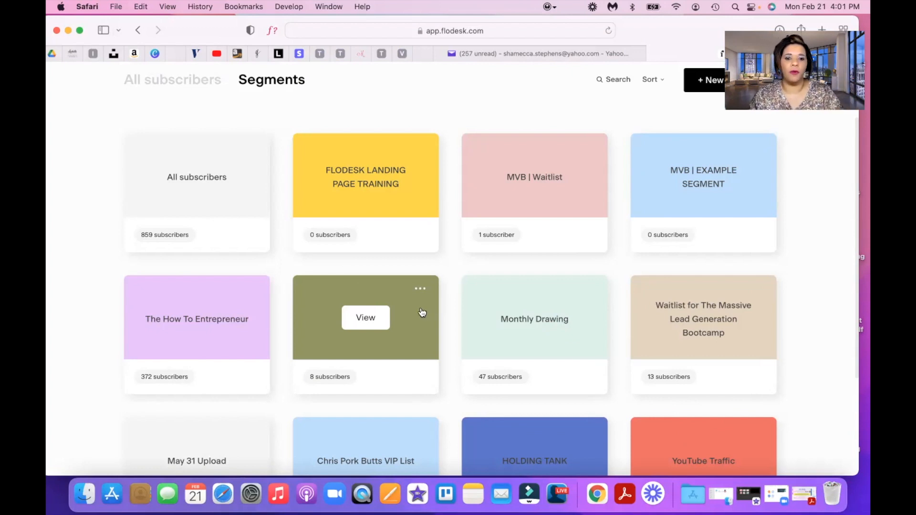
scroll(421, 312, up, 3)
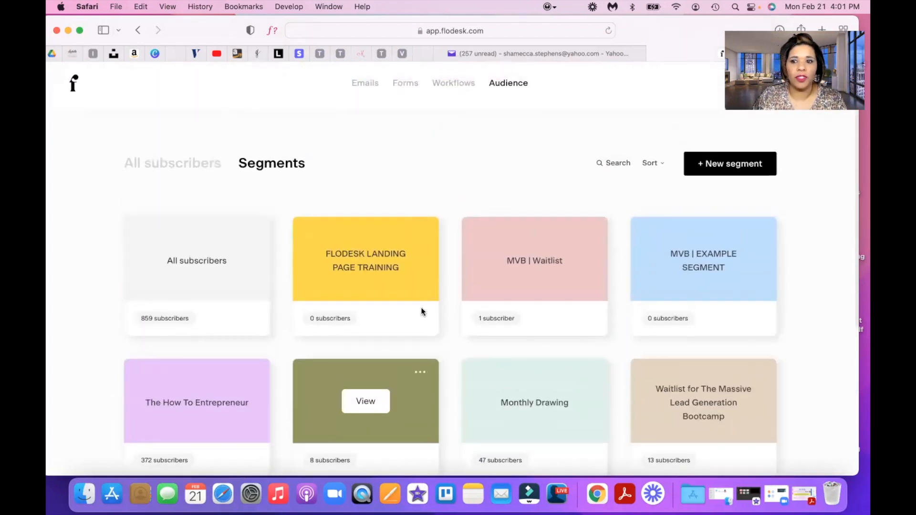
scroll(421, 311, down, 4)
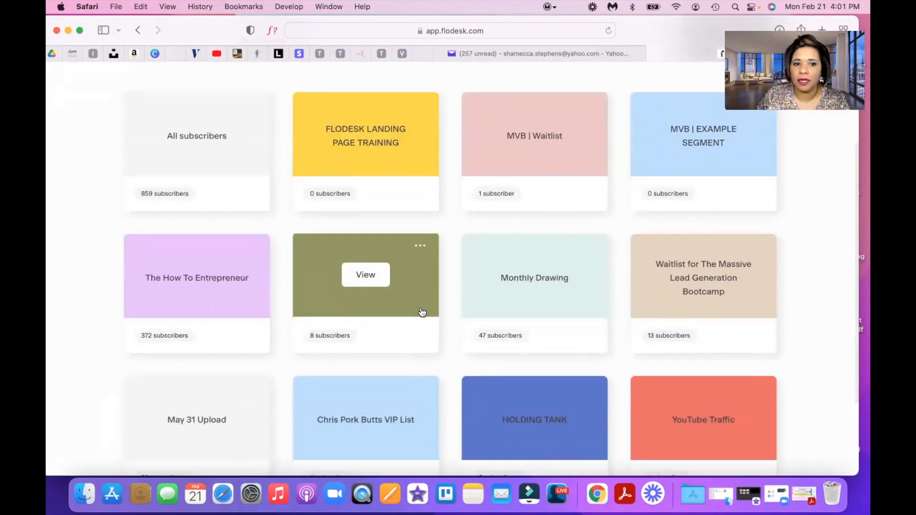
scroll(421, 311, down, 3)
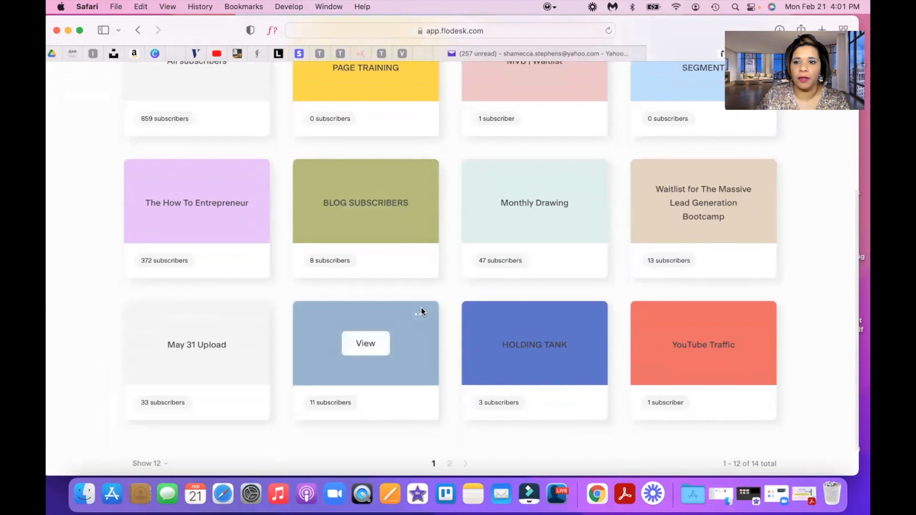
scroll(420, 311, up, 7)
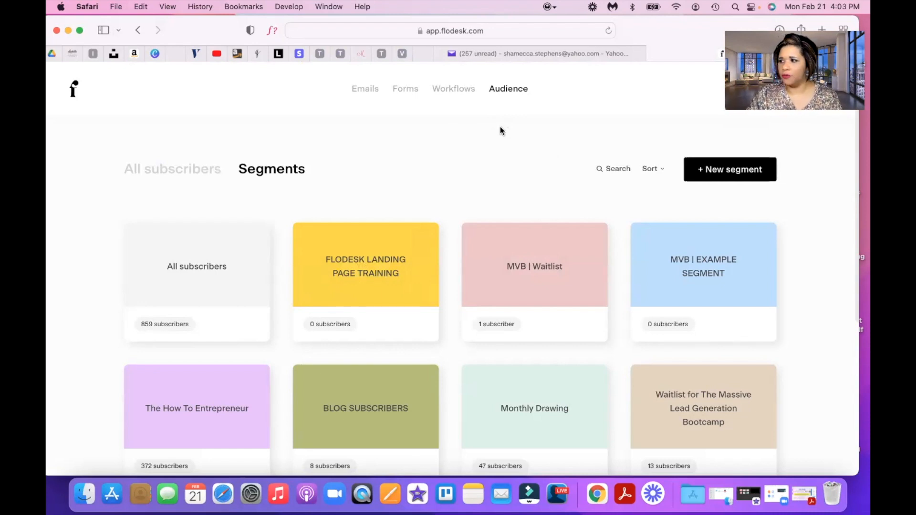
- Create a form from the Full page with image I template and assign it to the FLODESK LANDING PAGE TRAINING segment
click(400, 91)
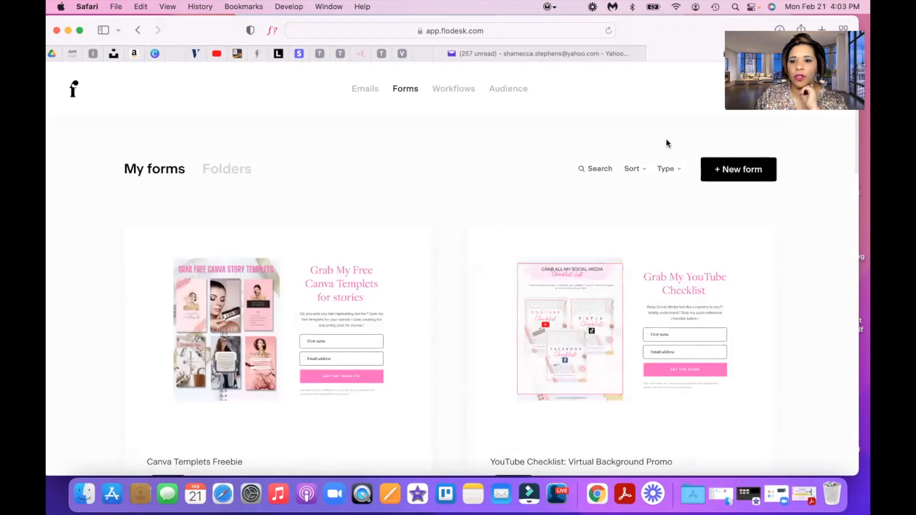
click(733, 171)
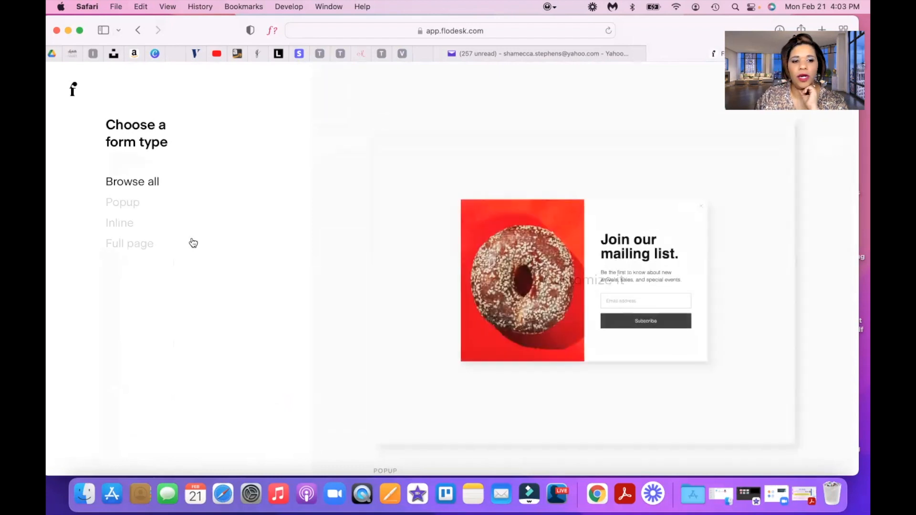
click(127, 246)
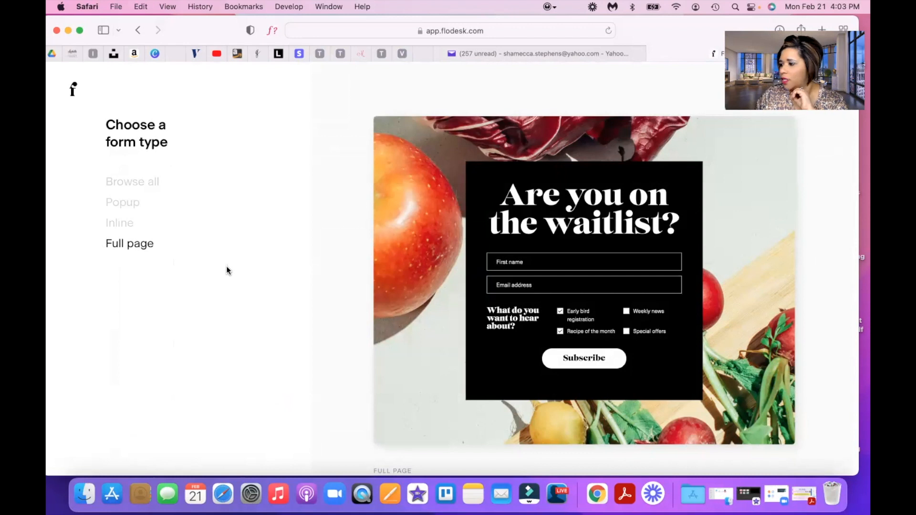
scroll(278, 273, down, 3)
scroll(279, 273, down, 7)
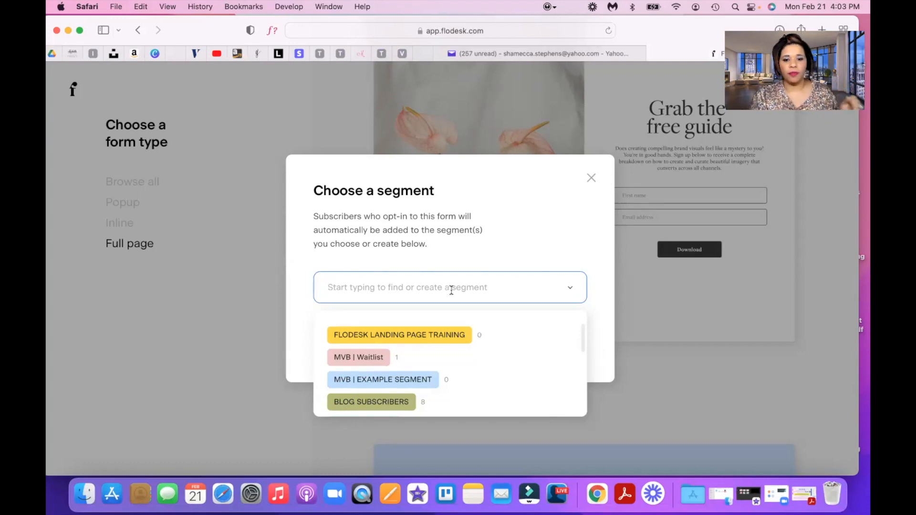
click(435, 339)
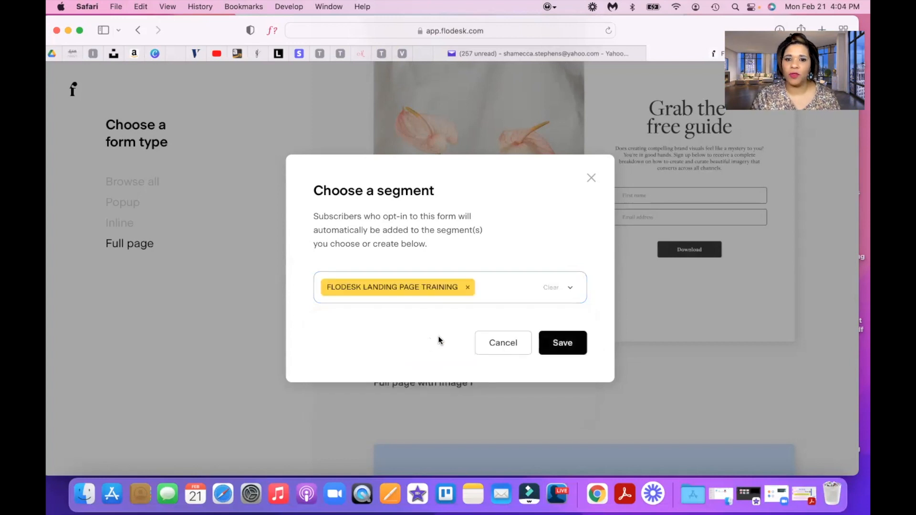
click(569, 344)
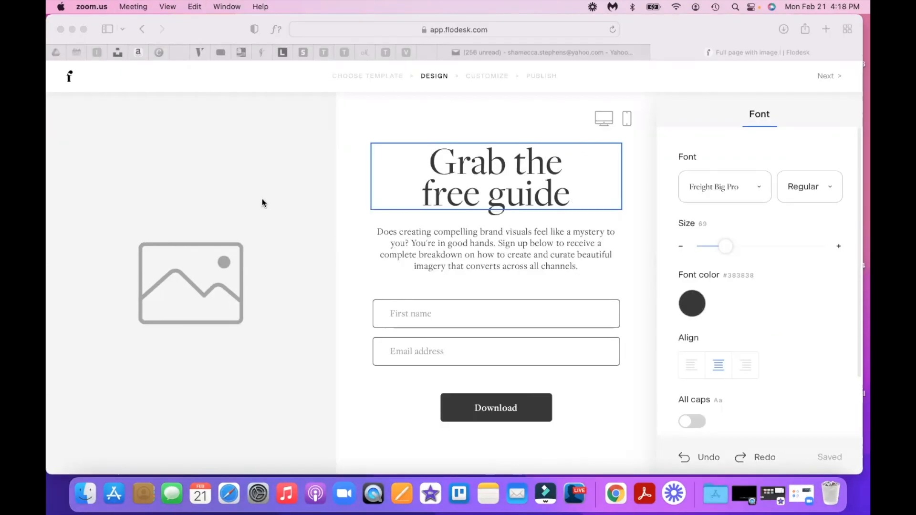
- Upload the 1,500×1,900 Passive Income Flodesk picture from the desktop into the form's image area
click(405, 199)
click(426, 131)
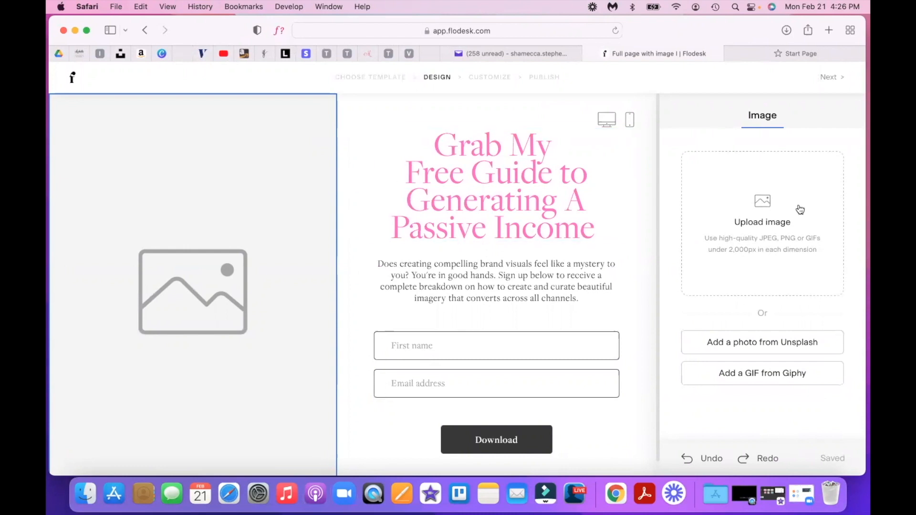
click(773, 209)
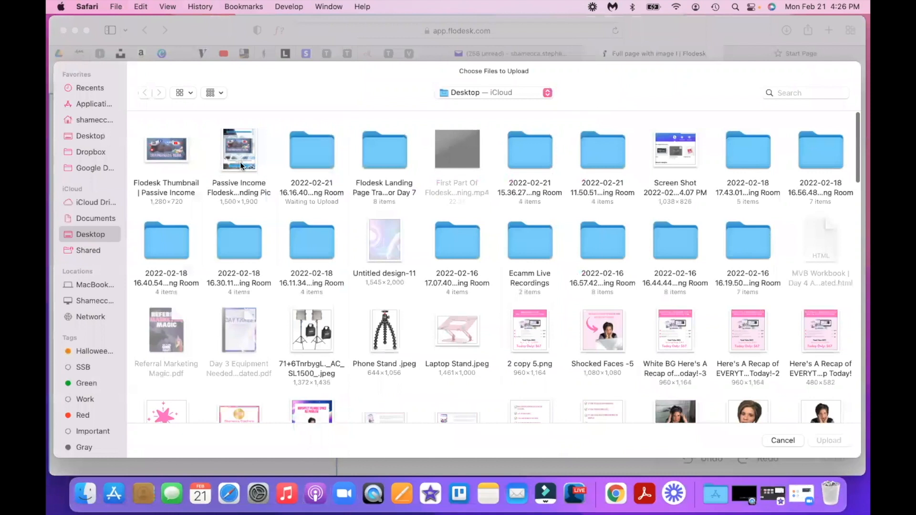
click(235, 165)
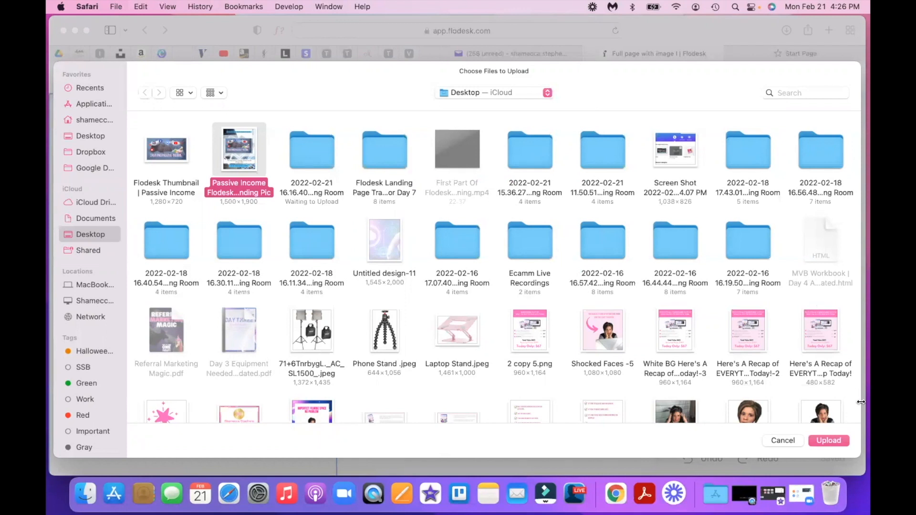
click(832, 439)
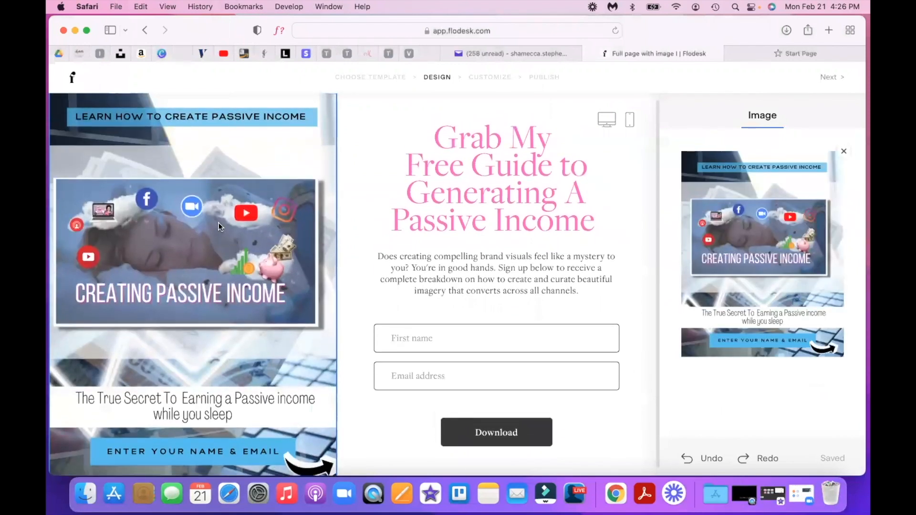
- Replace the form's heading text with "Creating Passive Income"
scroll(219, 227, down, 1)
click(446, 253)
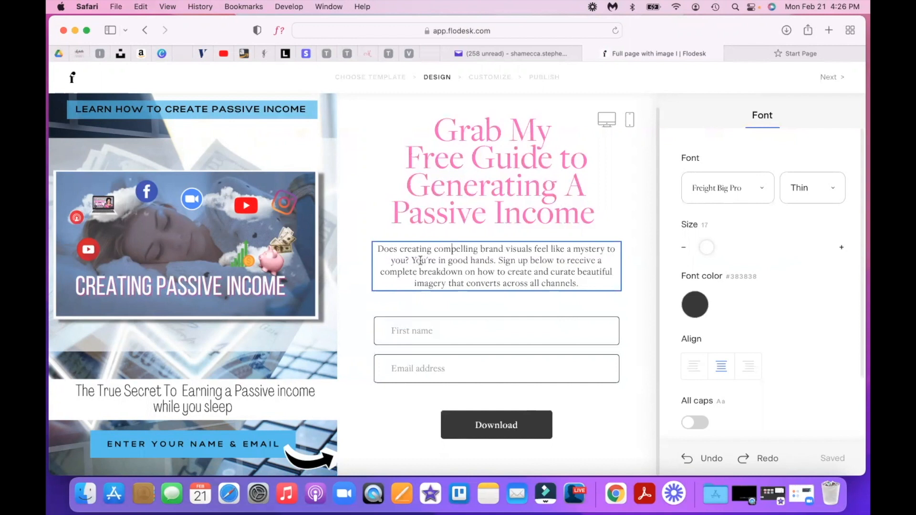
click(477, 172)
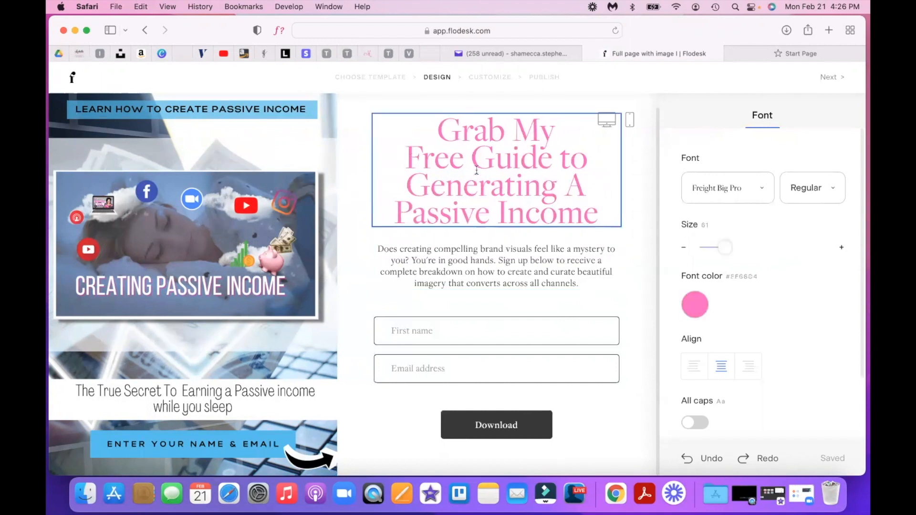
drag(599, 220, 434, 127)
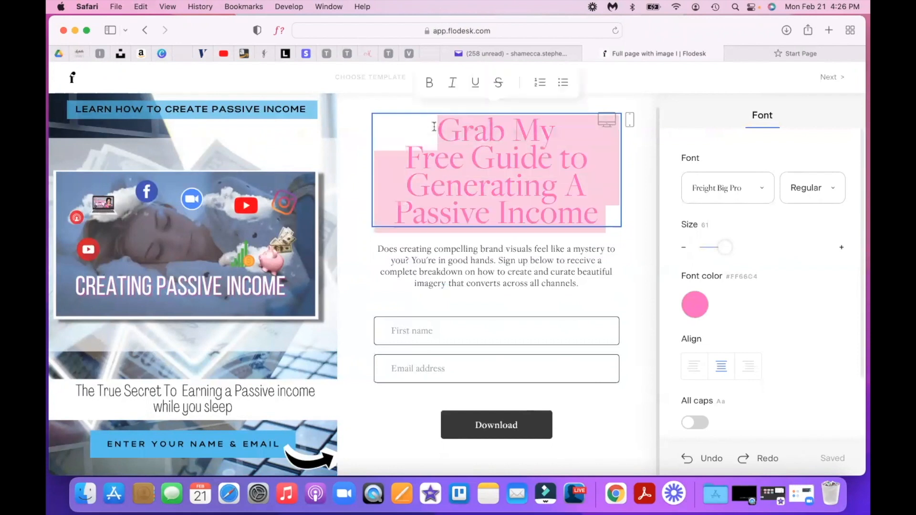
key(BackSpace)
text(Ca)
key(BackSpace)
text(reating )
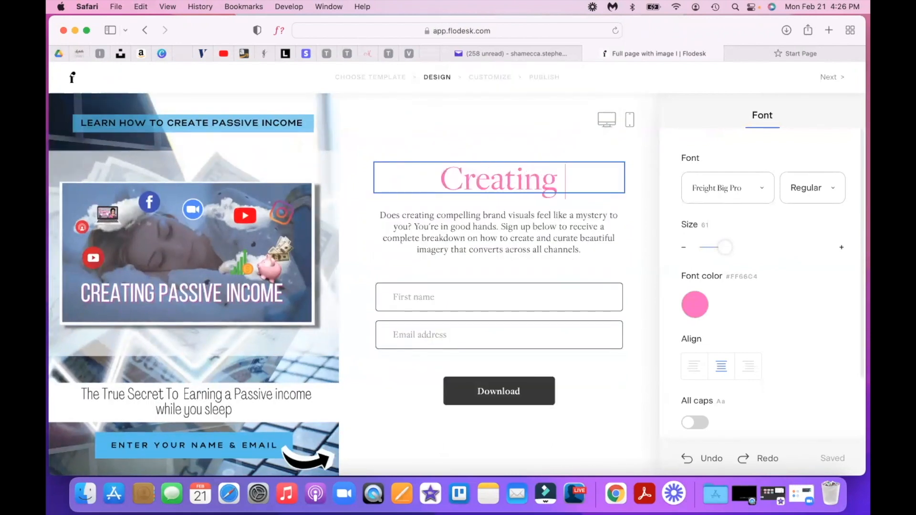
text(Passive Income)
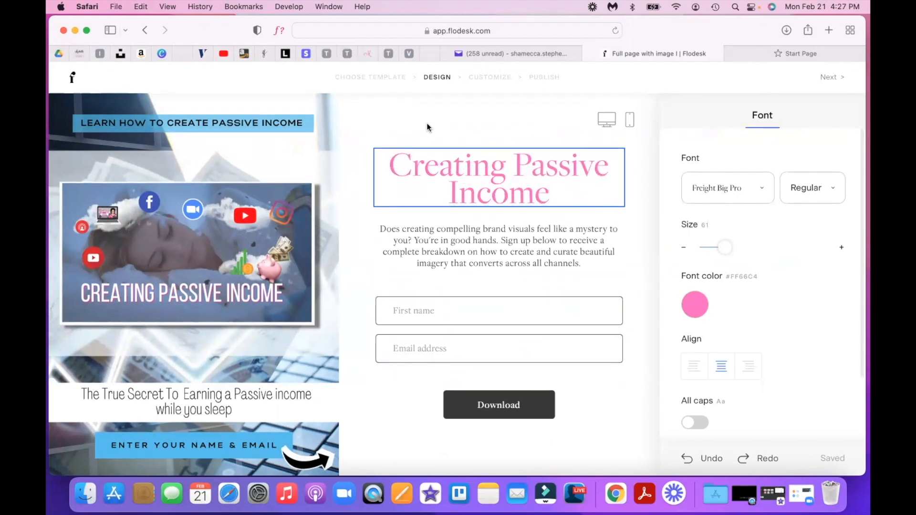
- Clear the sample description paragraph under the heading and start its replacement with "Does"
click(471, 245)
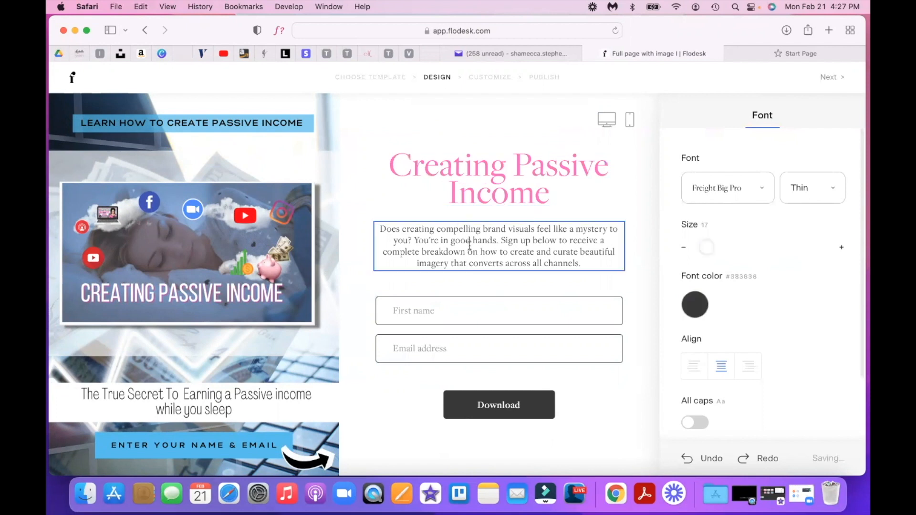
double_click(472, 249)
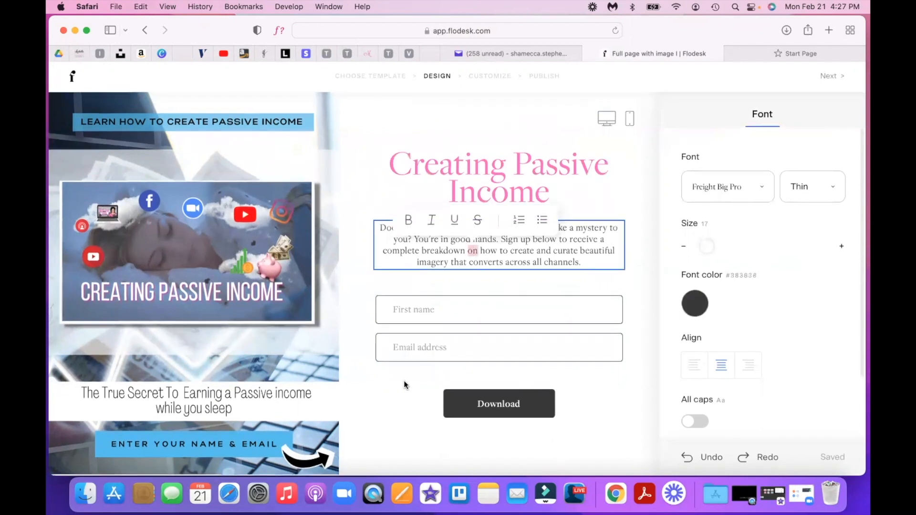
click(581, 264)
drag(581, 264, 370, 219)
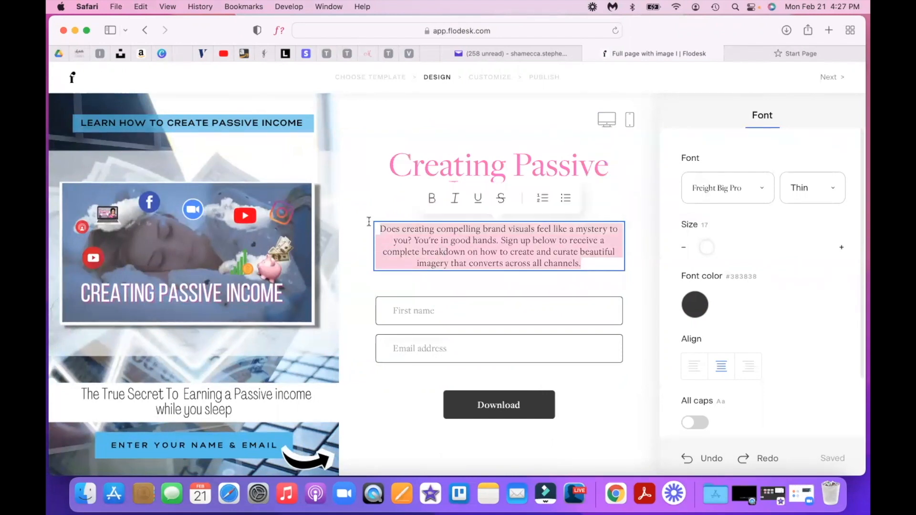
key(BackSpace)
text(Does)
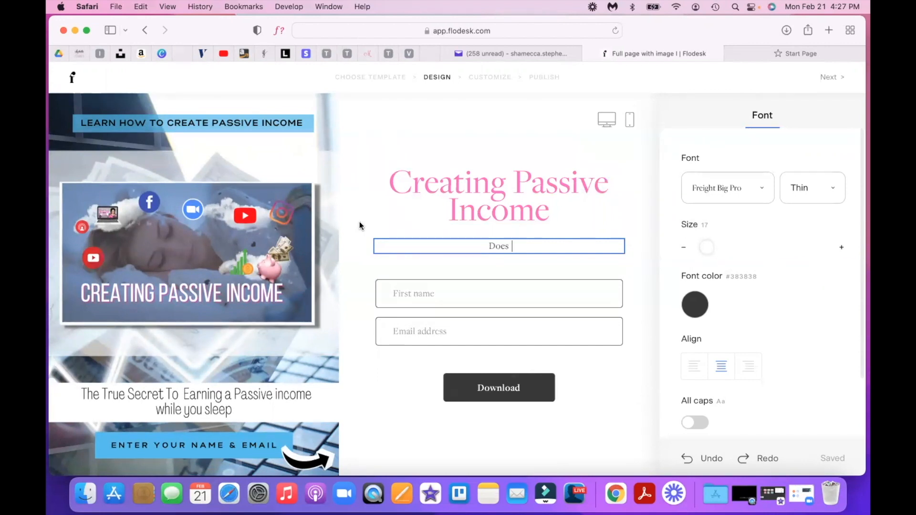
- Change the form's heading to read "Creating A Passive Income on Autopilot", correcting the misspelled last word
click(510, 183)
text(A)
click(606, 215)
text(Without)
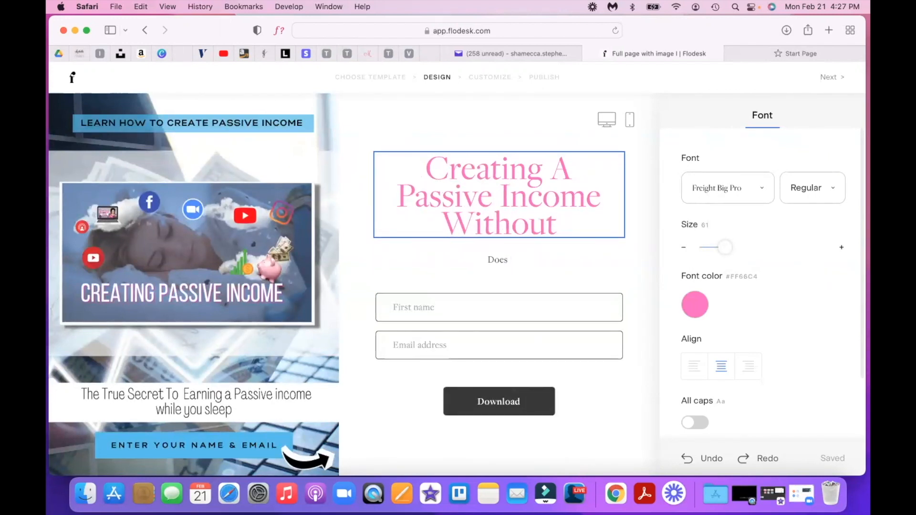
key(alt+BackSpace)
text(on Autopiolt)
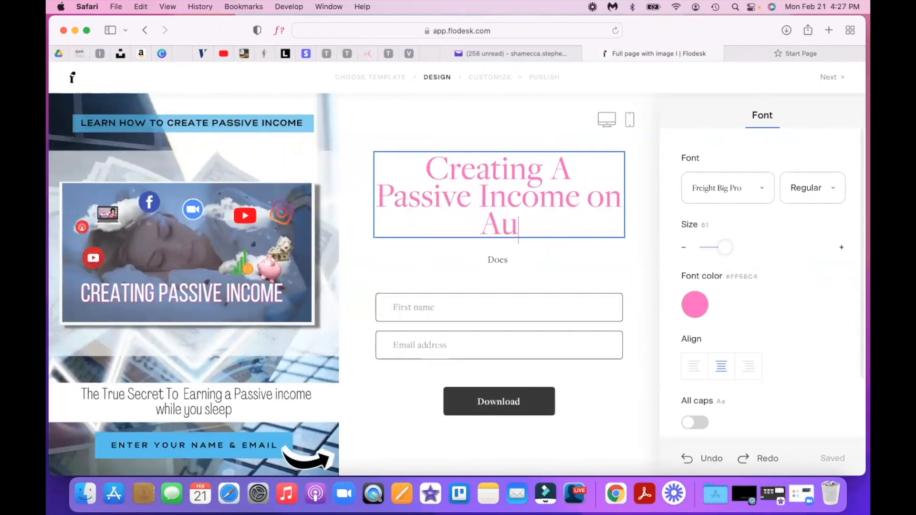
right_click(486, 206)
click(582, 227)
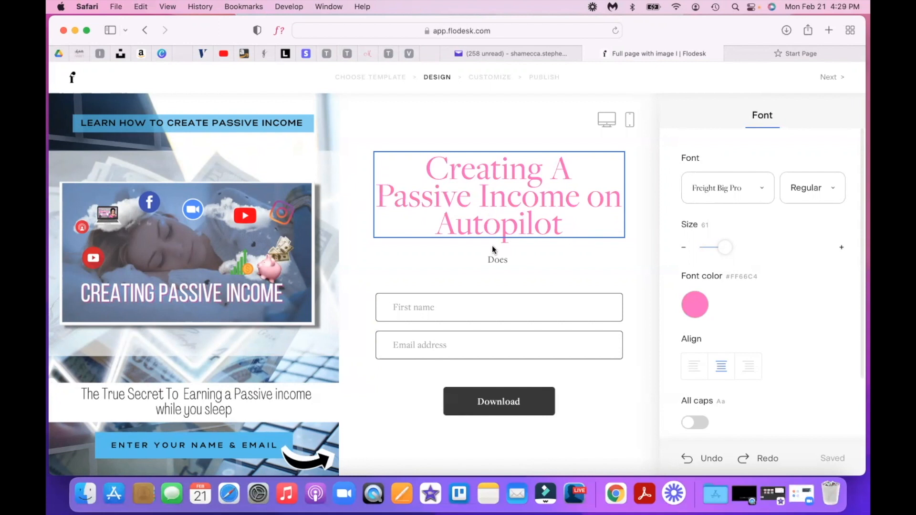
- Complete the description's opening question as "Does creating a passive income feel like a mystery to you ?"
click(517, 260)
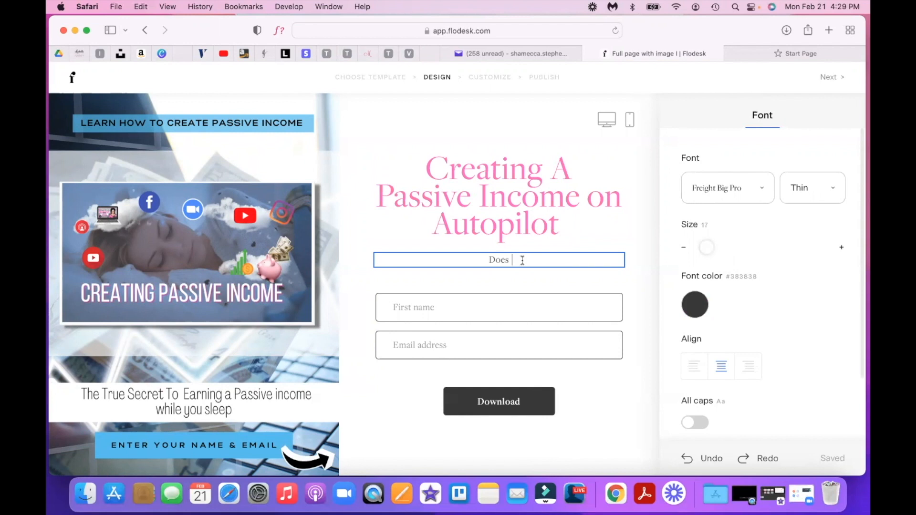
text(creating a passive income )
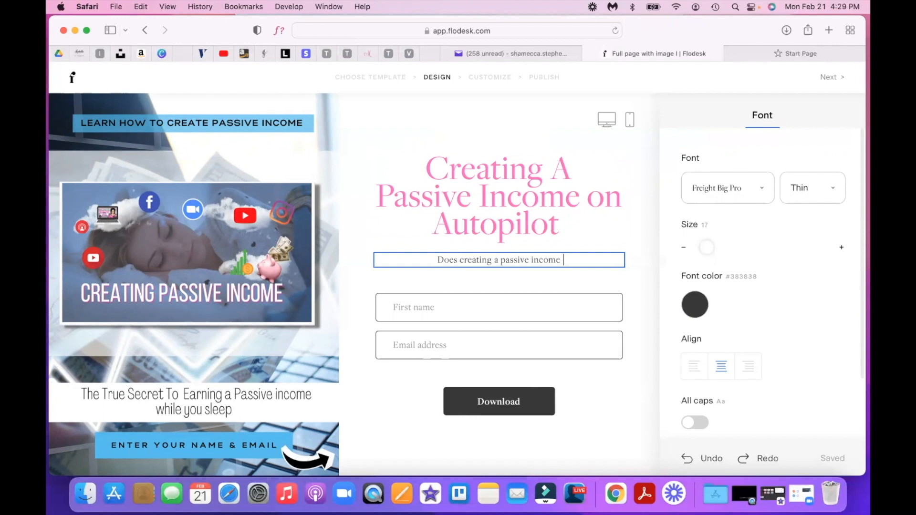
text(feel l)
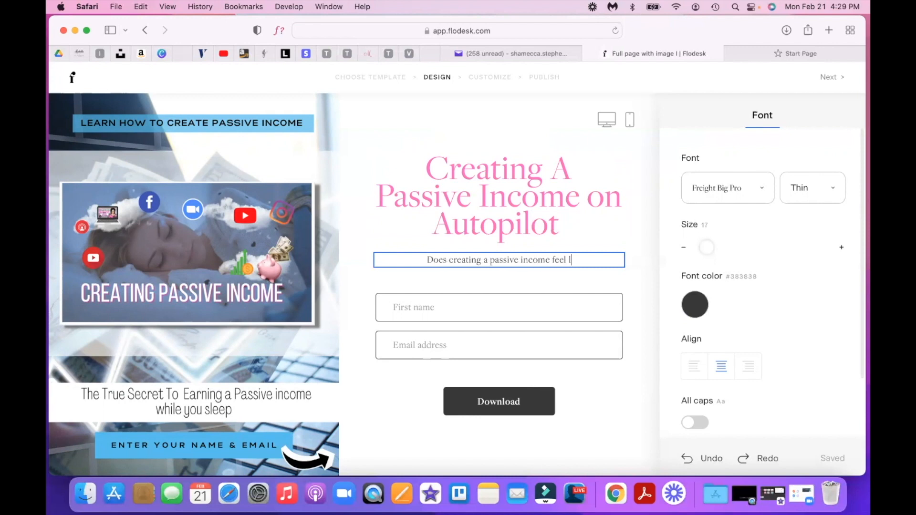
text(ike a mystery to you ? )
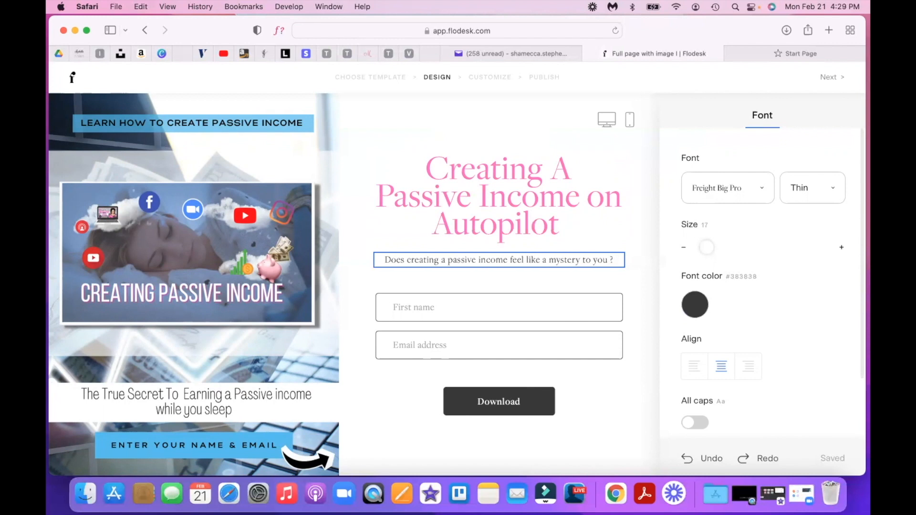
- Continue the description with "If so, Grab my complete guide below where I share all my secrets to creating a passive Income."
text(If )
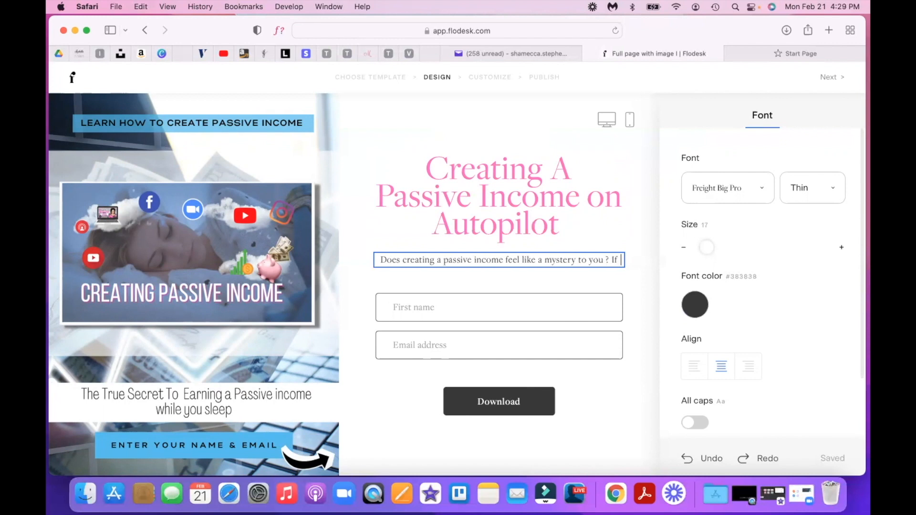
text(so, Gr)
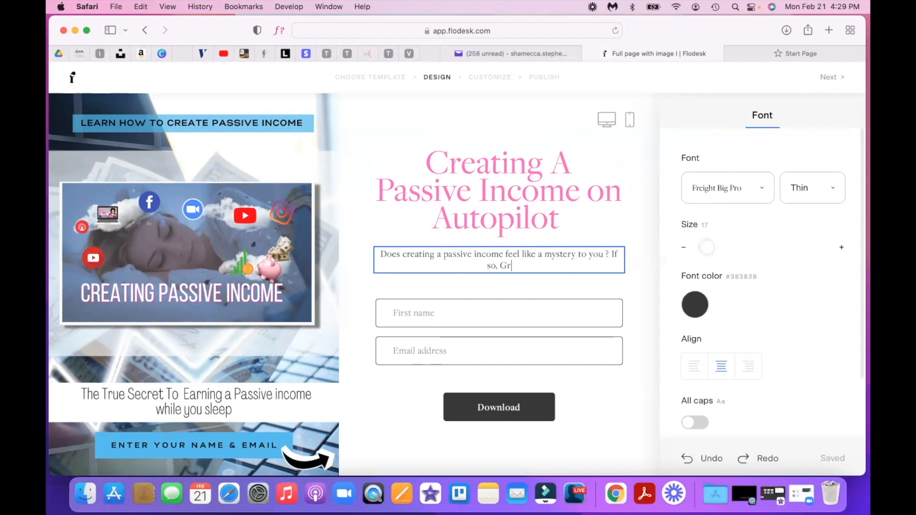
text(ab my complete)
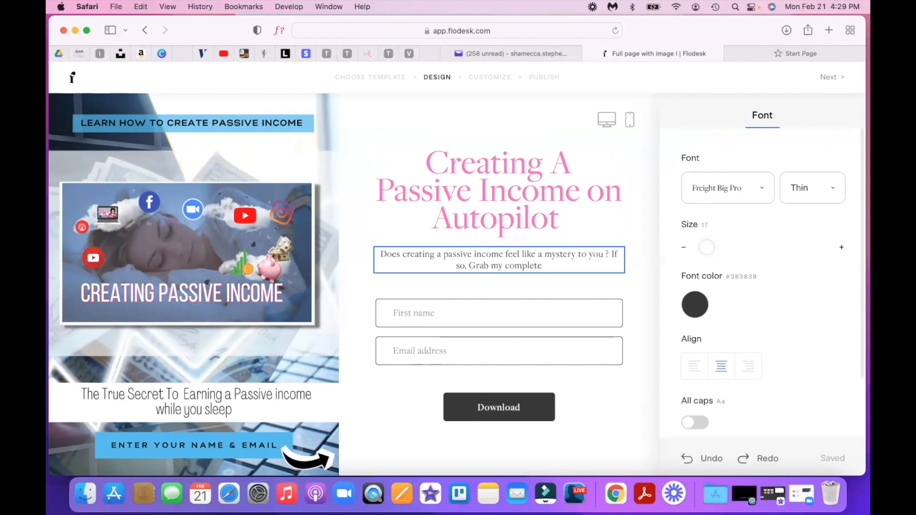
text(.guide )
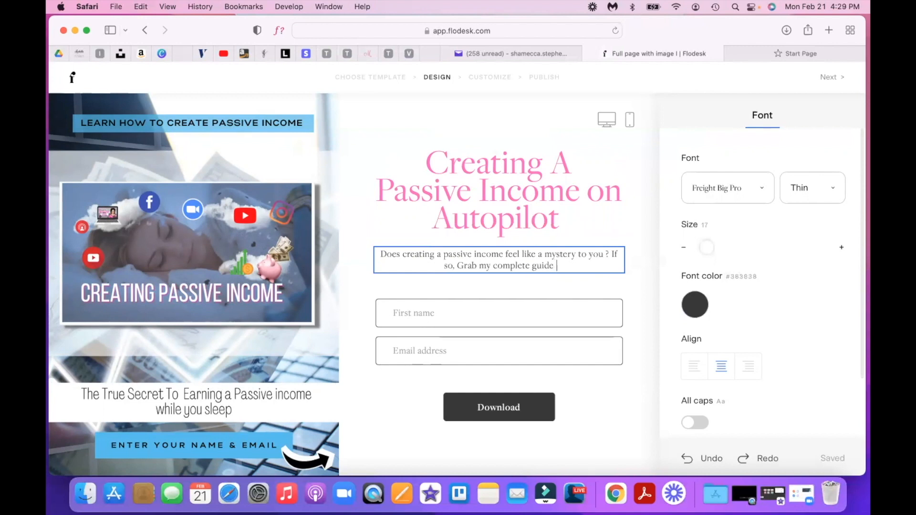
text(below )
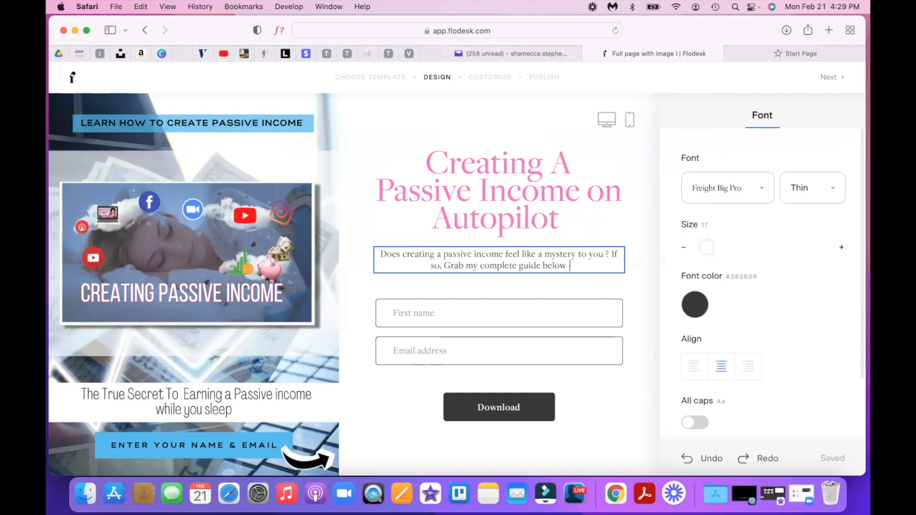
text(where I)
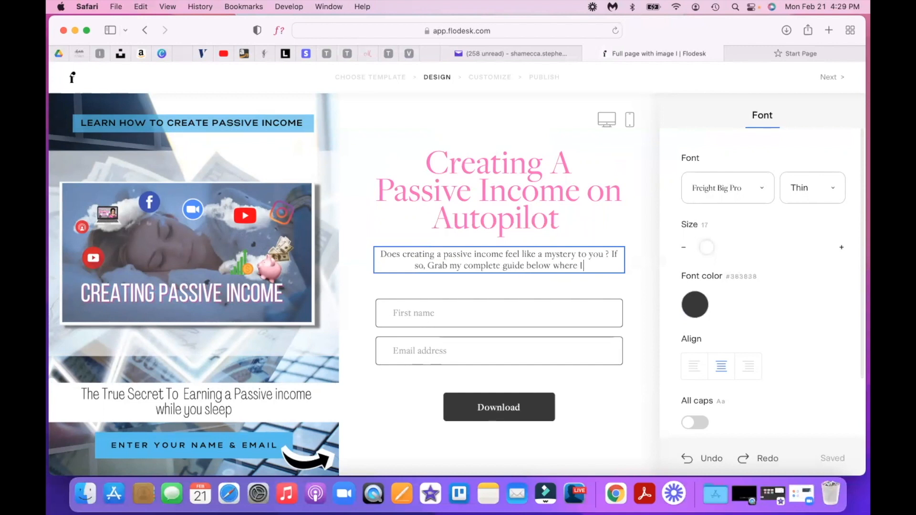
text( share)
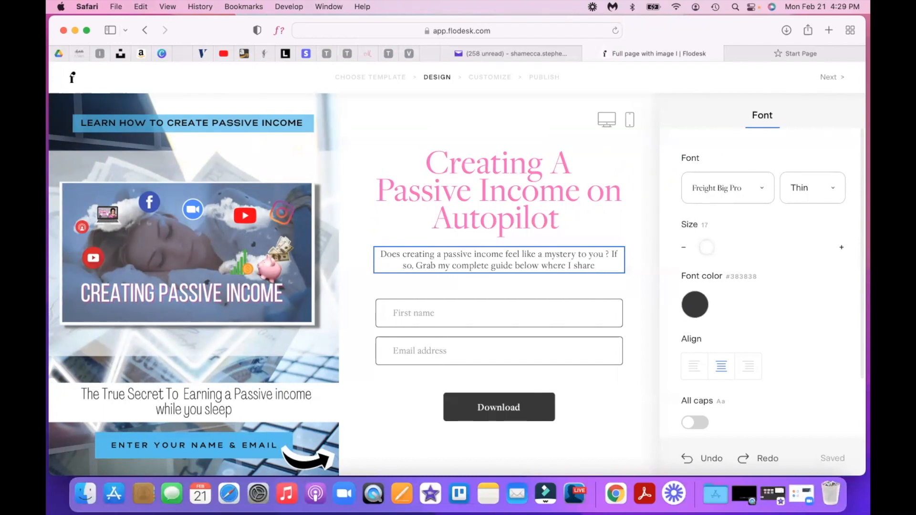
text( all my )
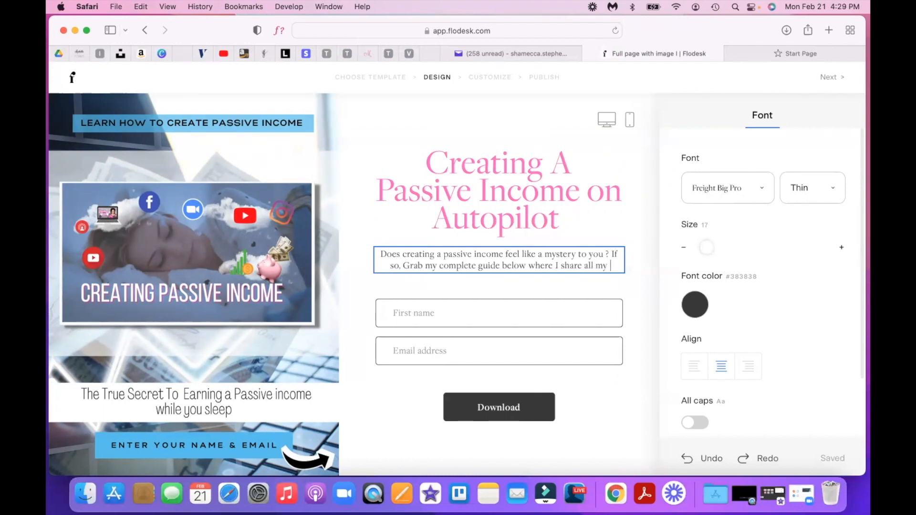
text(secrets)
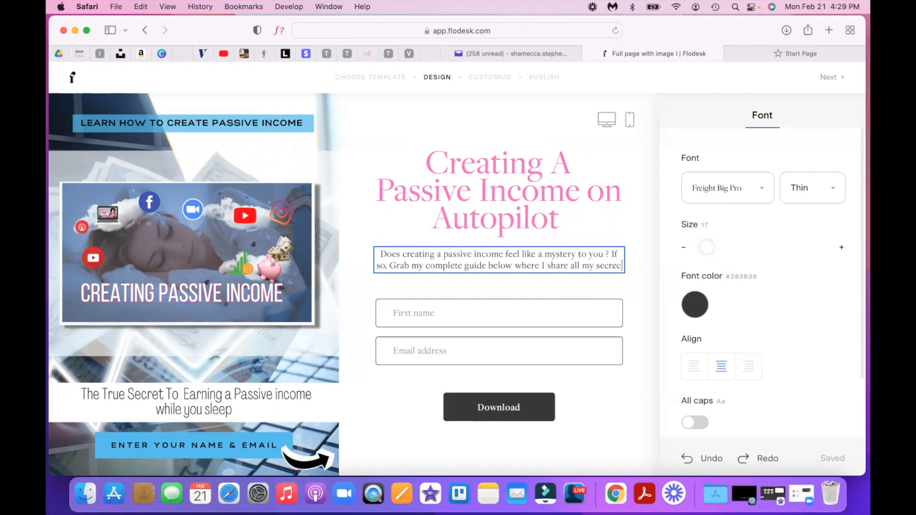
text( to crea)
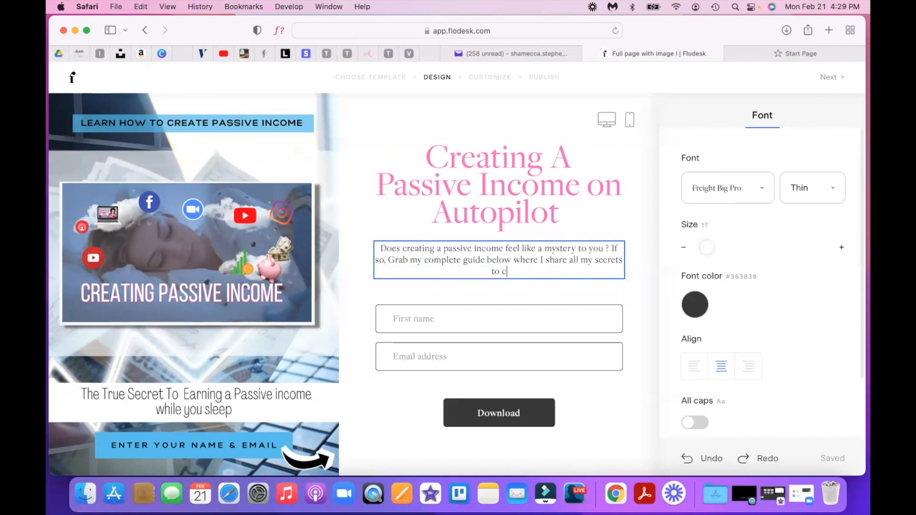
text(ting a passive i)
key(BackSpace)
text(Inco)
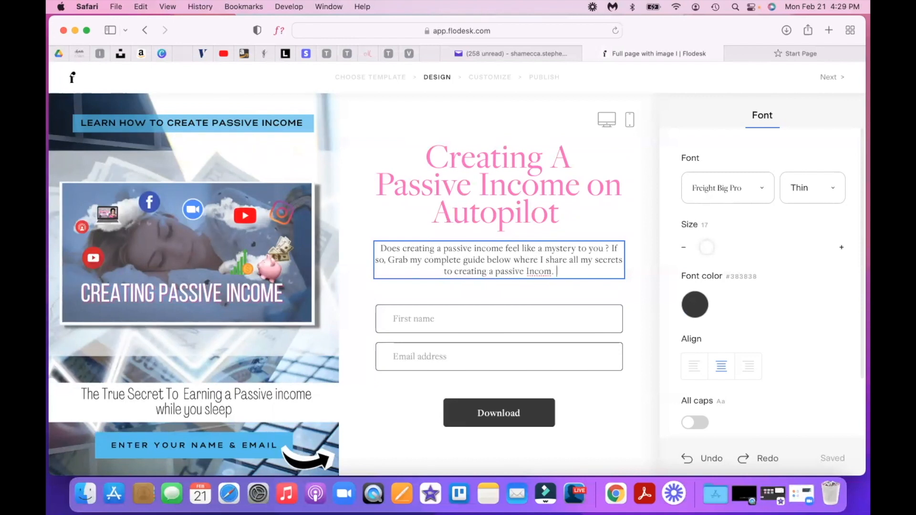
text(me.)
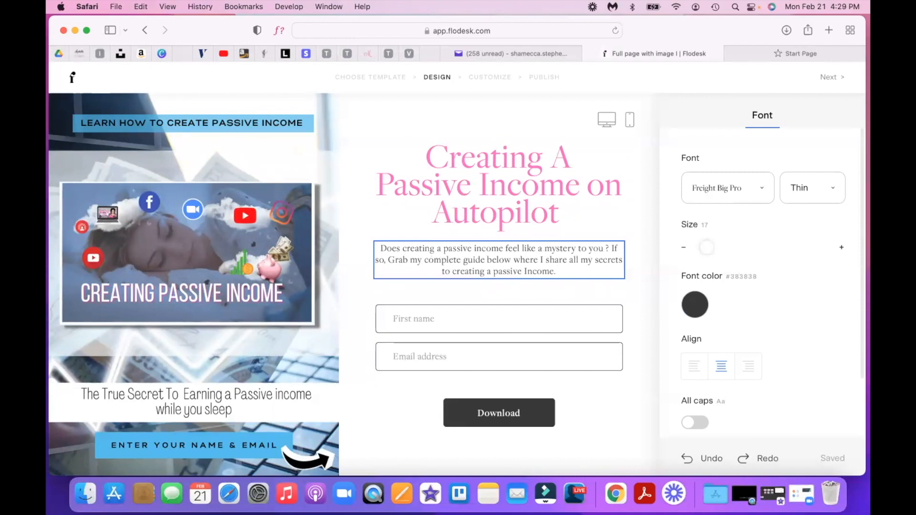
- Fill the Download button with pink #FF66C4 and recolor the heading text light blue #73BDF8
click(505, 404)
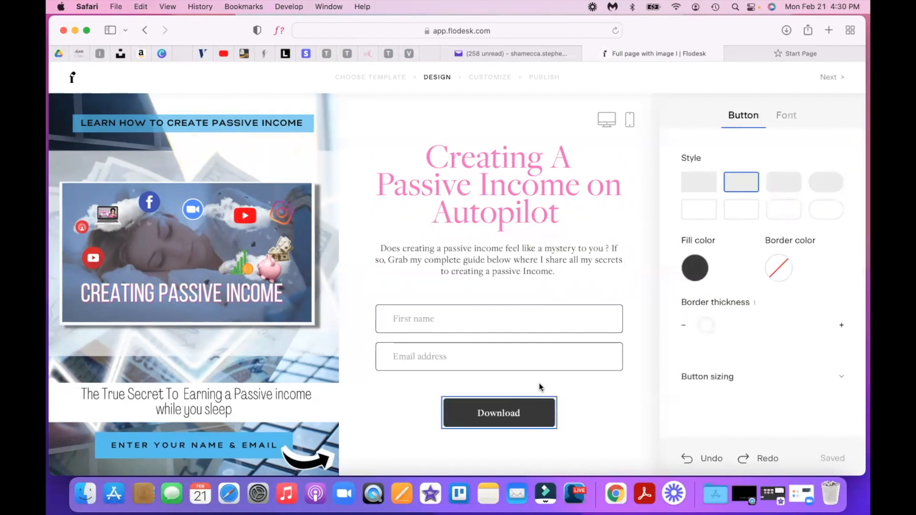
click(707, 268)
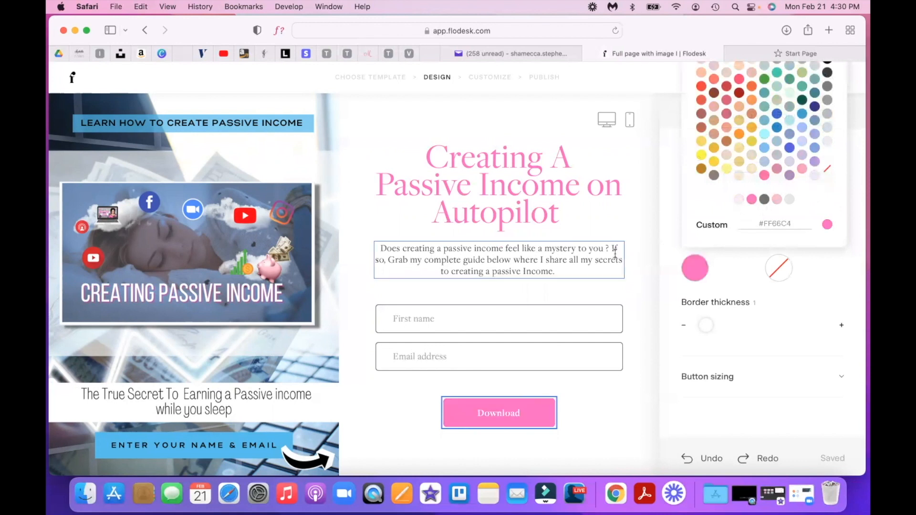
click(496, 165)
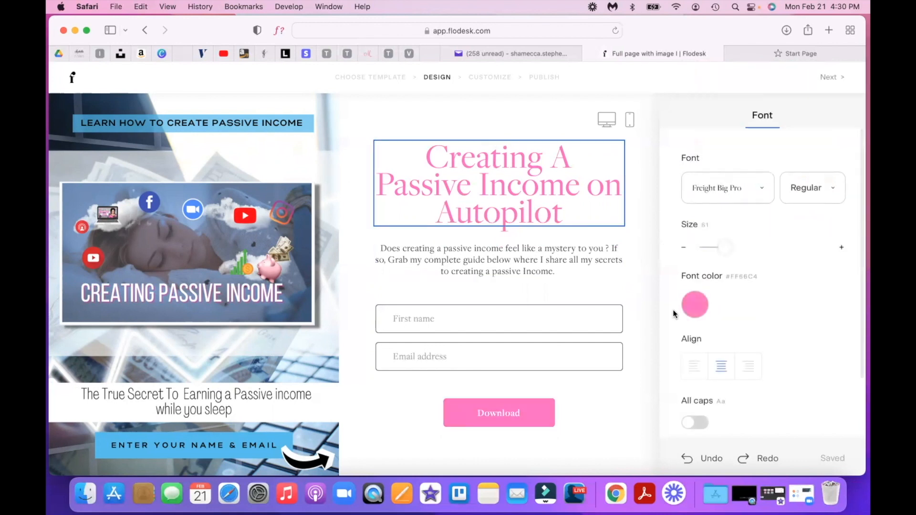
click(692, 305)
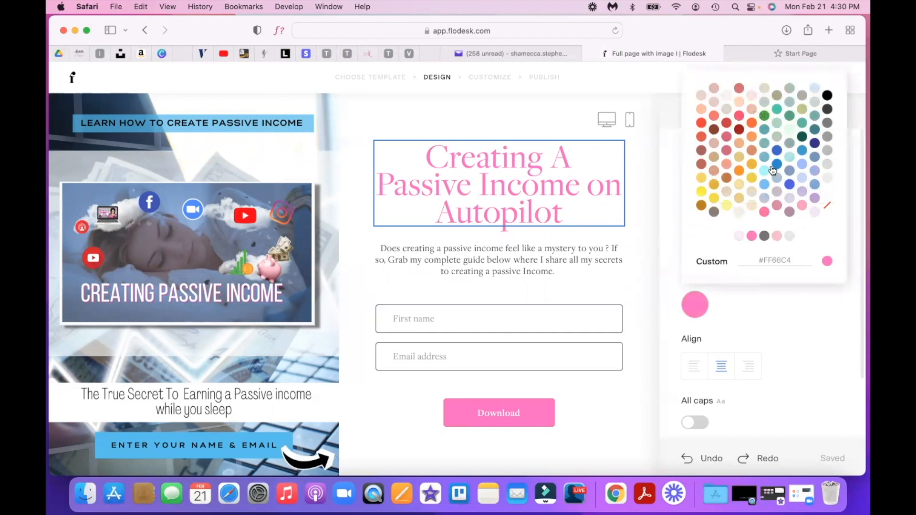
click(764, 184)
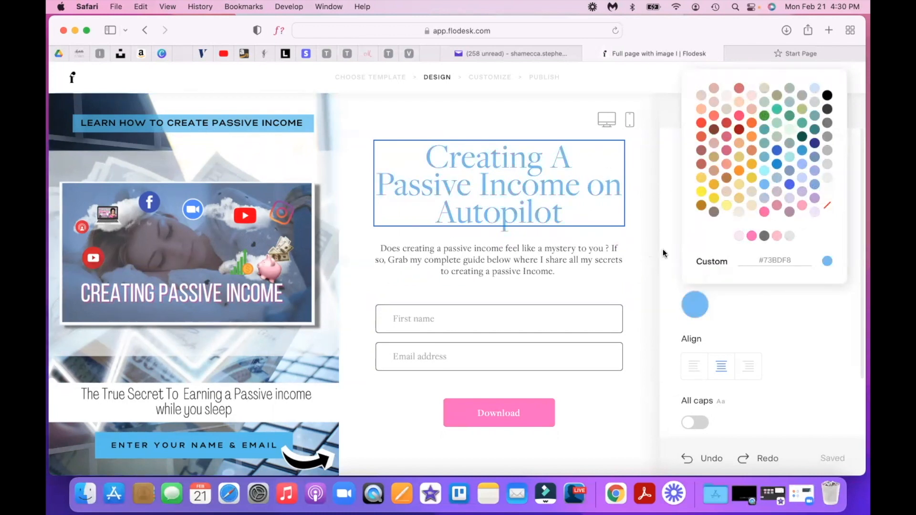
click(588, 407)
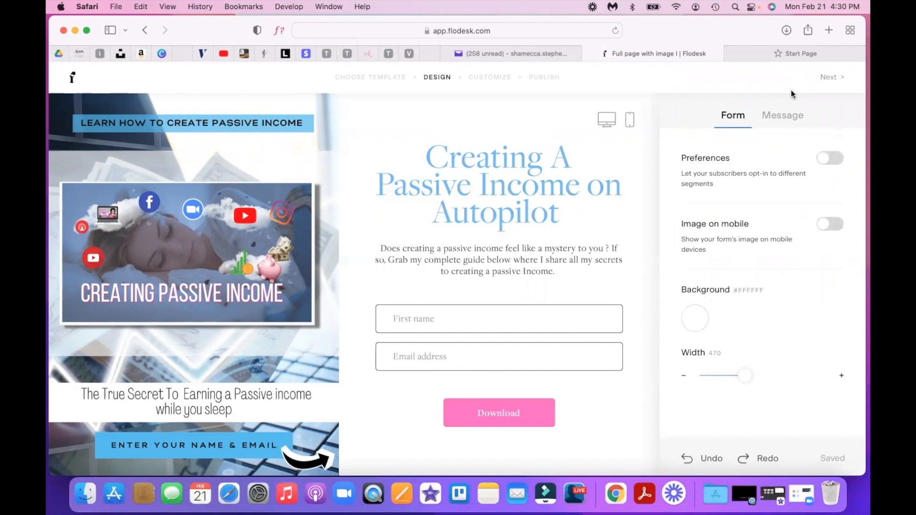
click(838, 80)
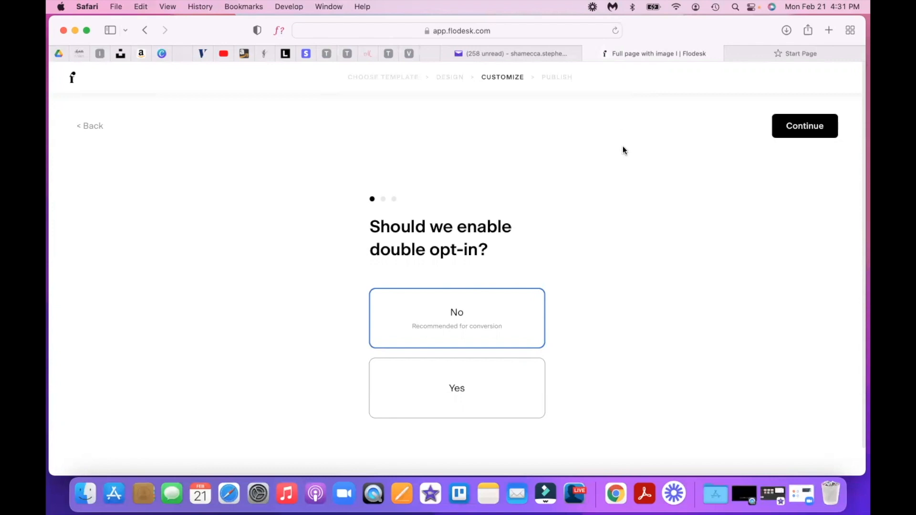
click(90, 125)
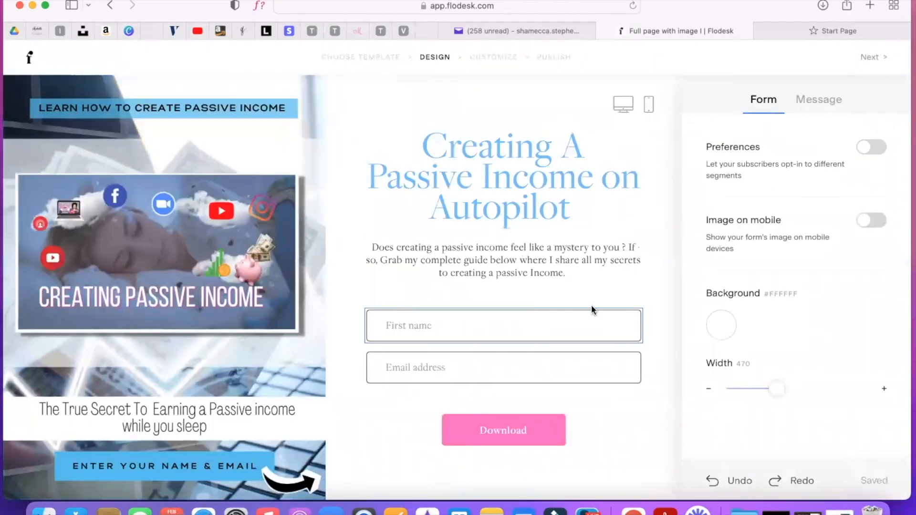
click(520, 280)
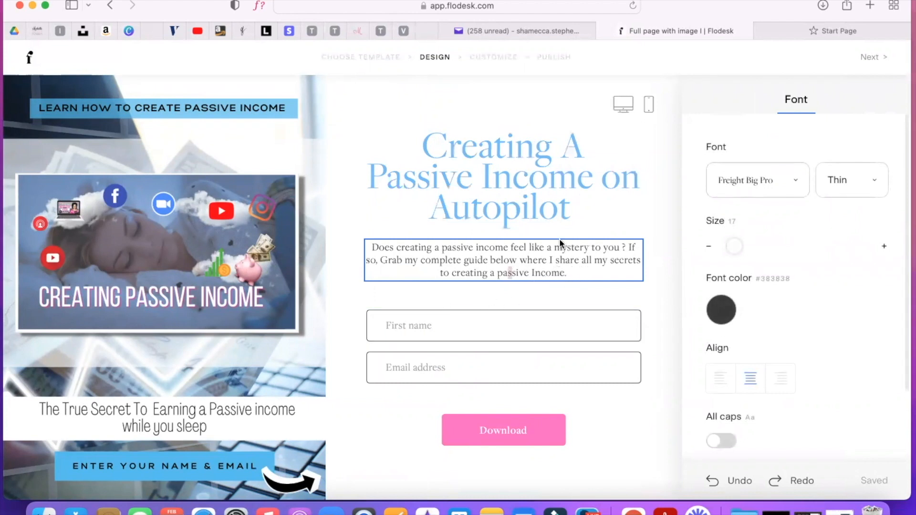
click(651, 167)
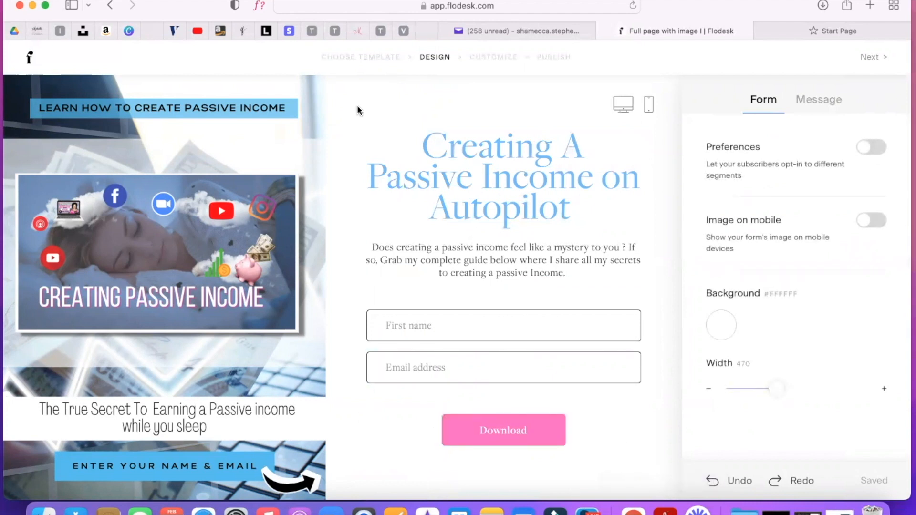
click(634, 134)
click(661, 215)
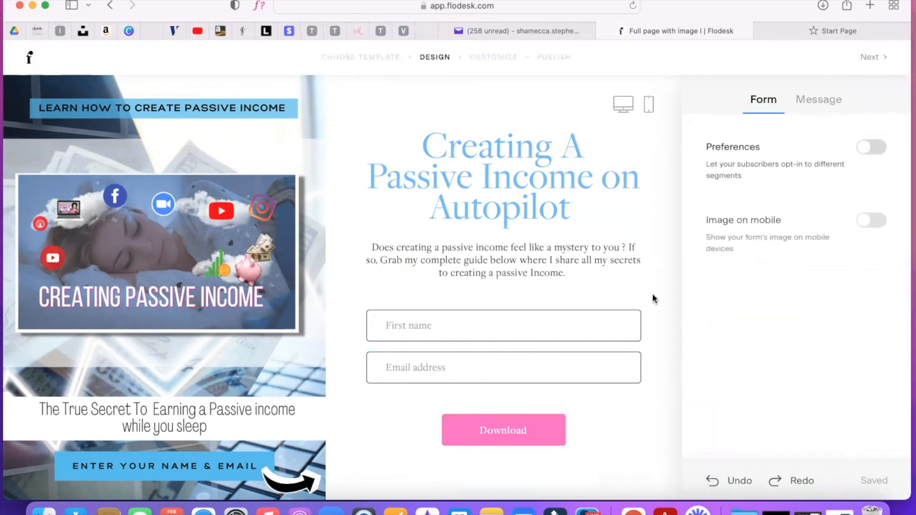
- Set the form's success message type to Custom and show its placeholder text in the form preview
click(806, 108)
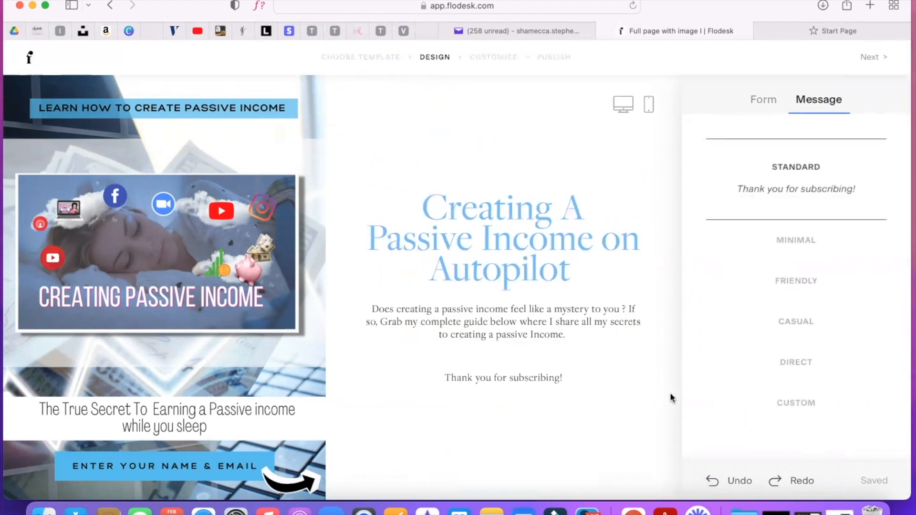
click(546, 382)
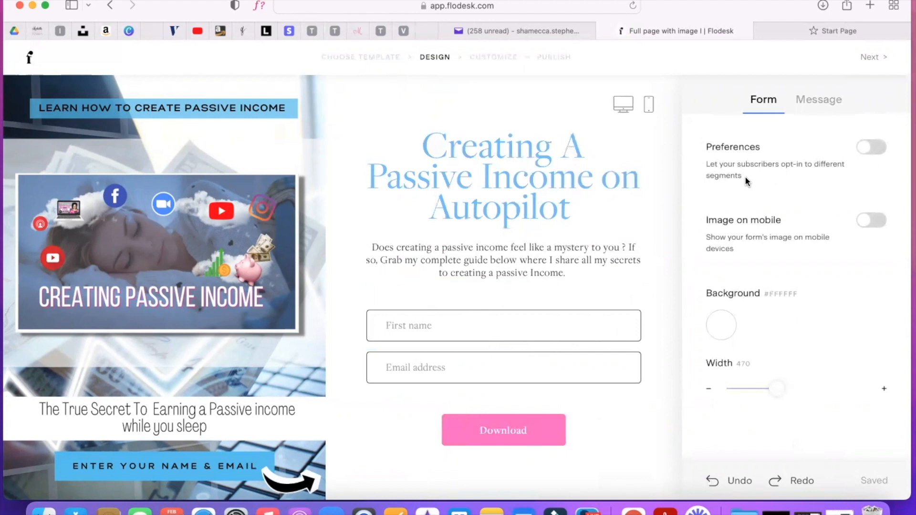
click(804, 100)
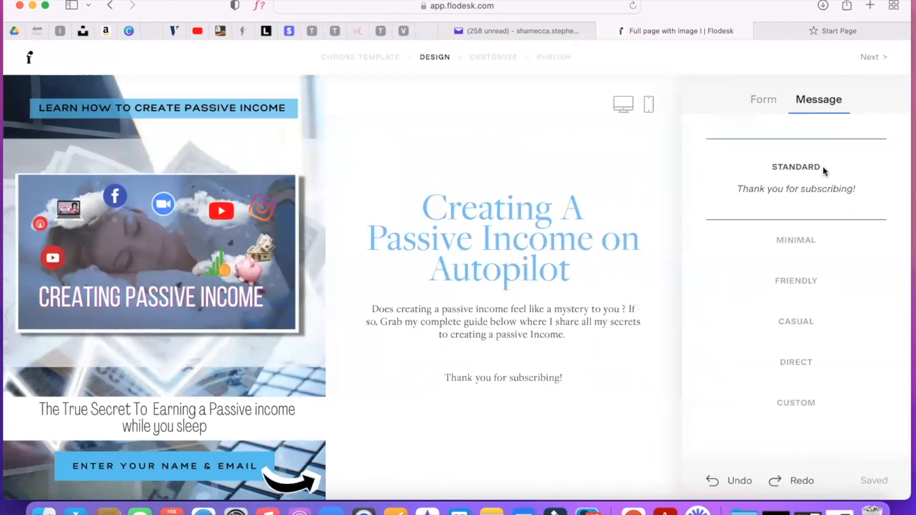
click(802, 402)
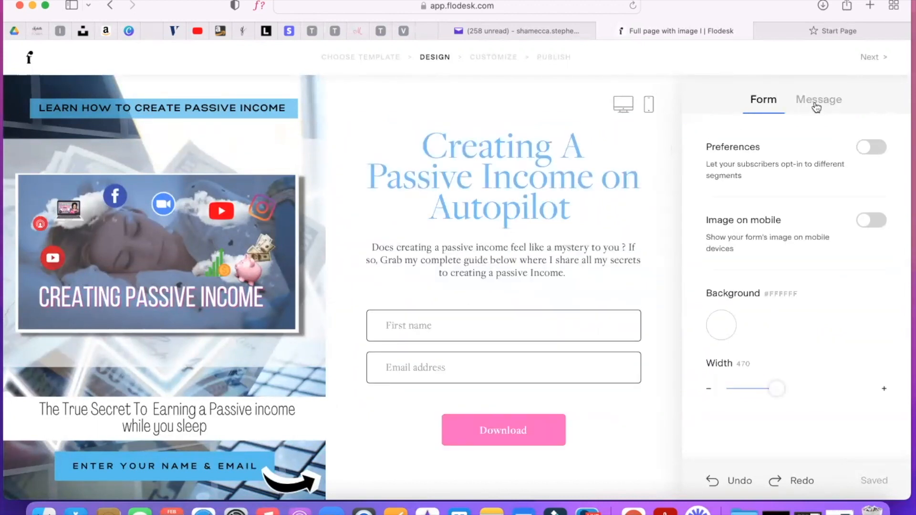
click(817, 106)
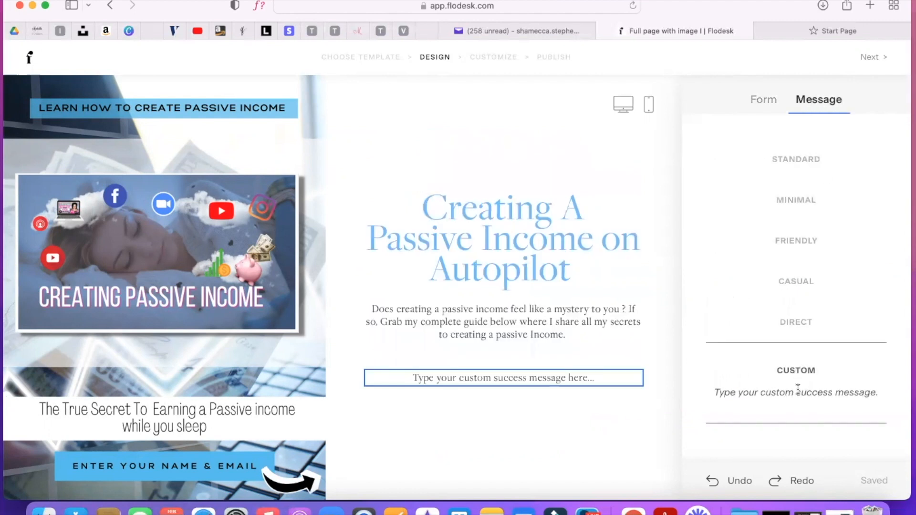
- Replace the custom success message placeholder with "Here is Your Guide..." and check the Message view in the form preview
triple_click(518, 379)
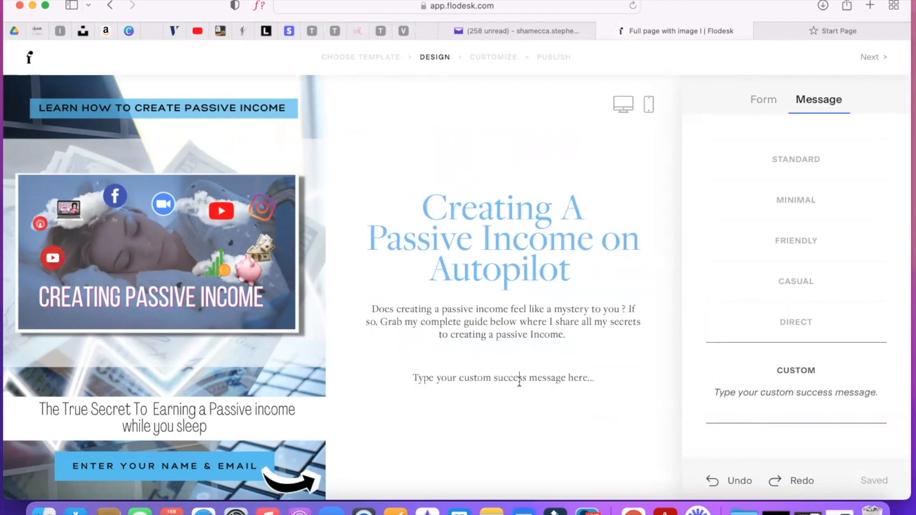
key(BackSpace)
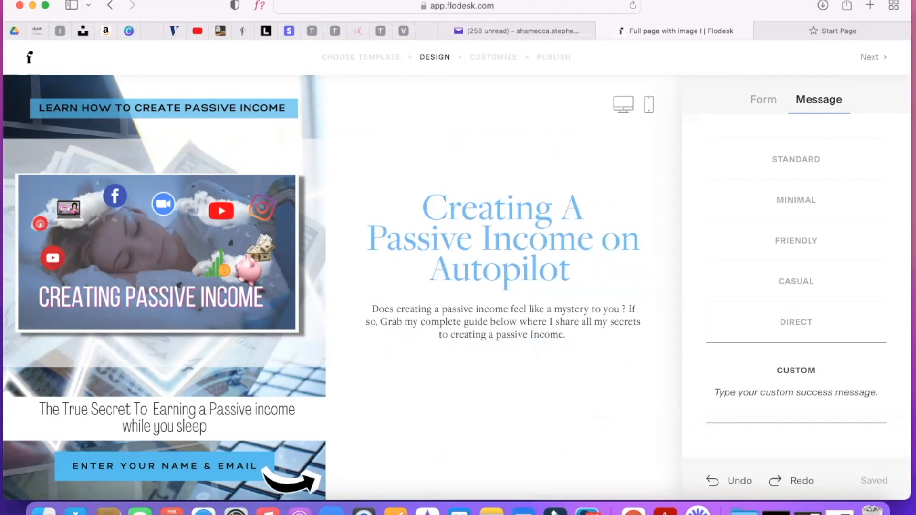
text(Here is Your Guide...)
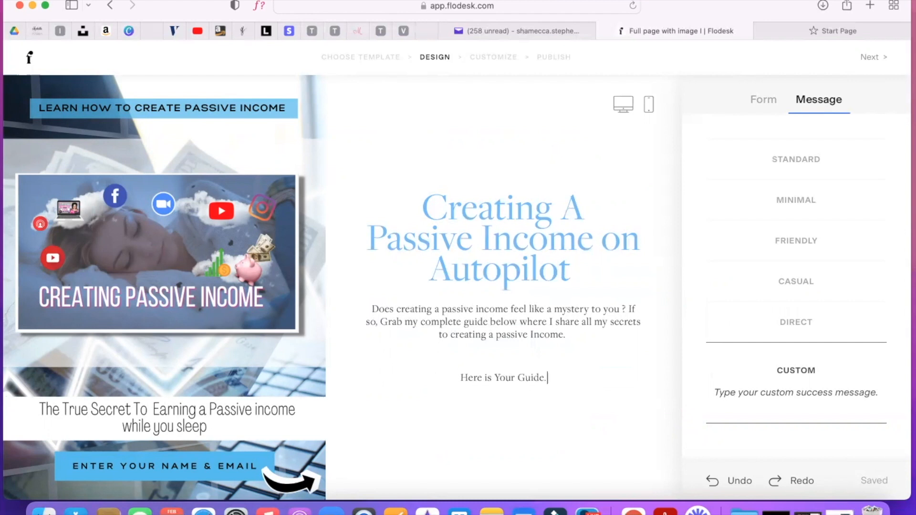
click(508, 443)
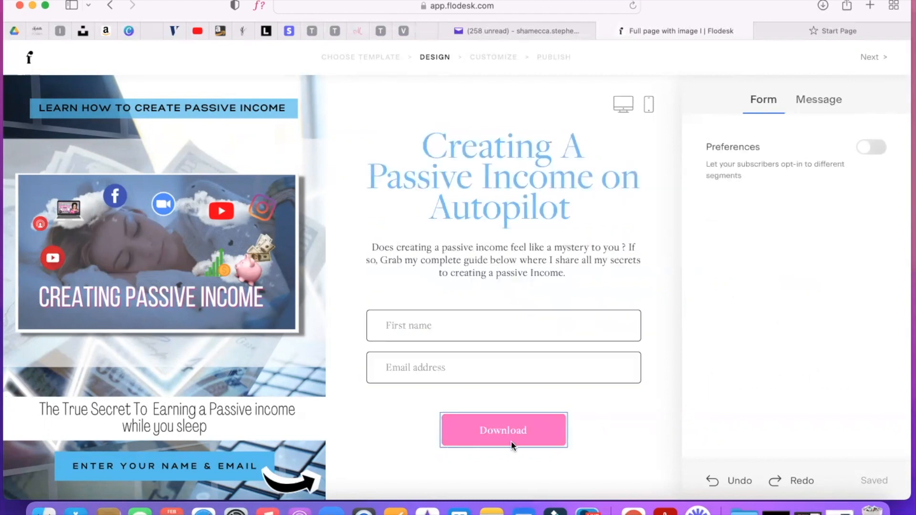
click(829, 100)
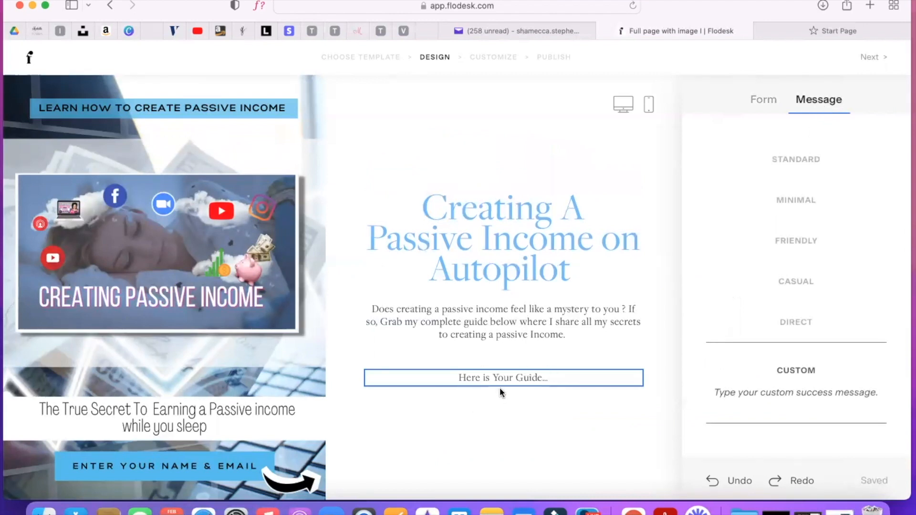
- Go on to customization, keep double opt-in at No and Notify me on, and choose Redirect to a URL after submission
click(876, 60)
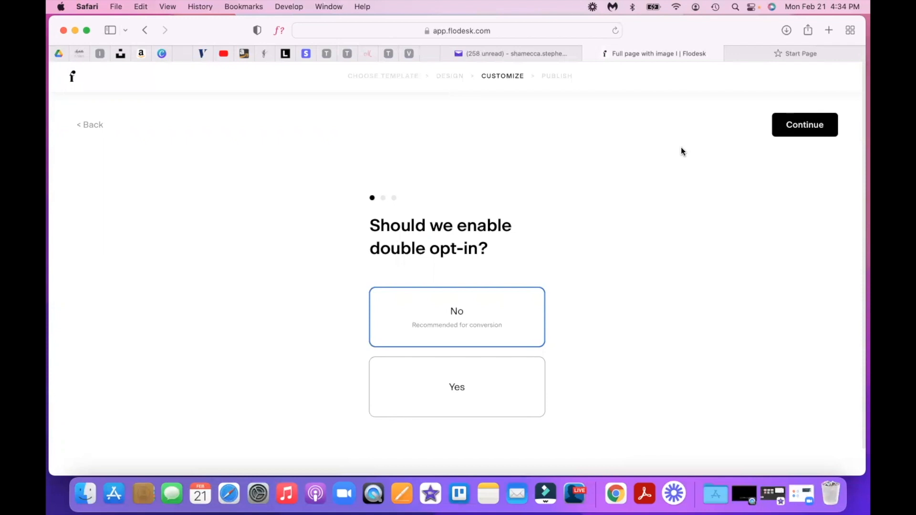
click(800, 133)
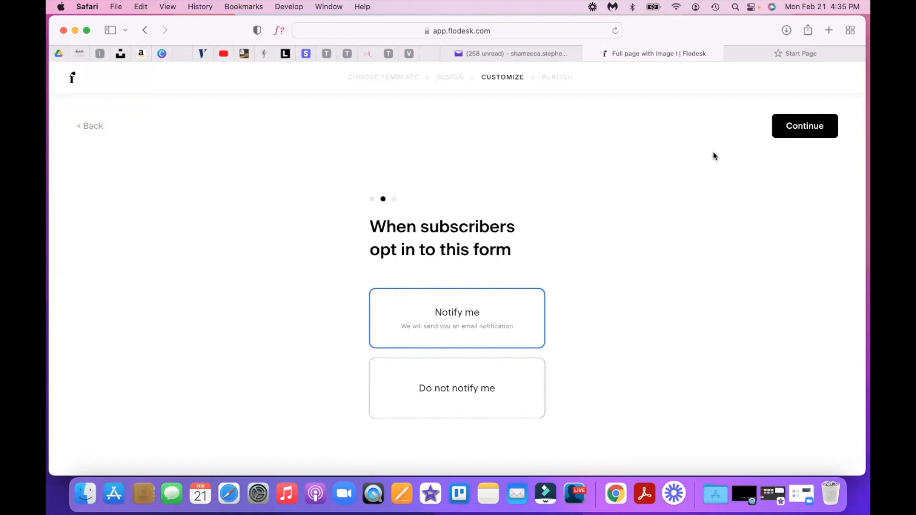
click(790, 136)
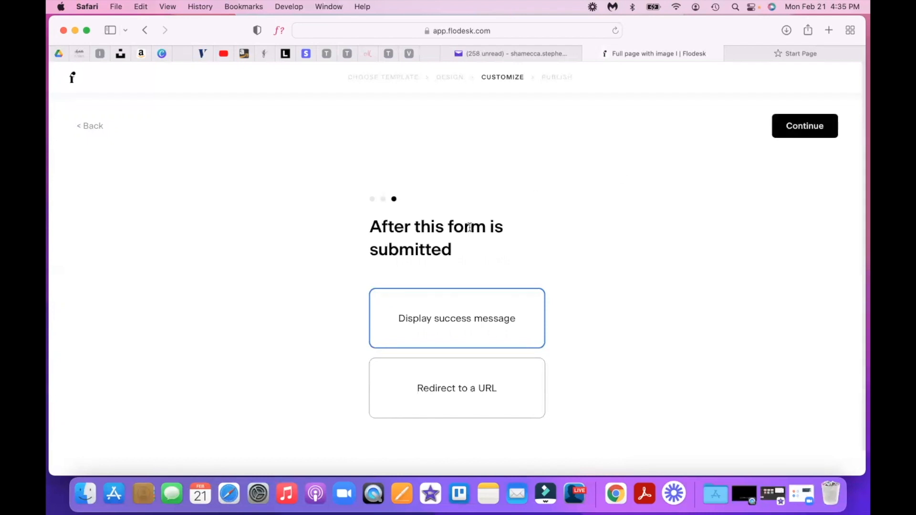
click(492, 387)
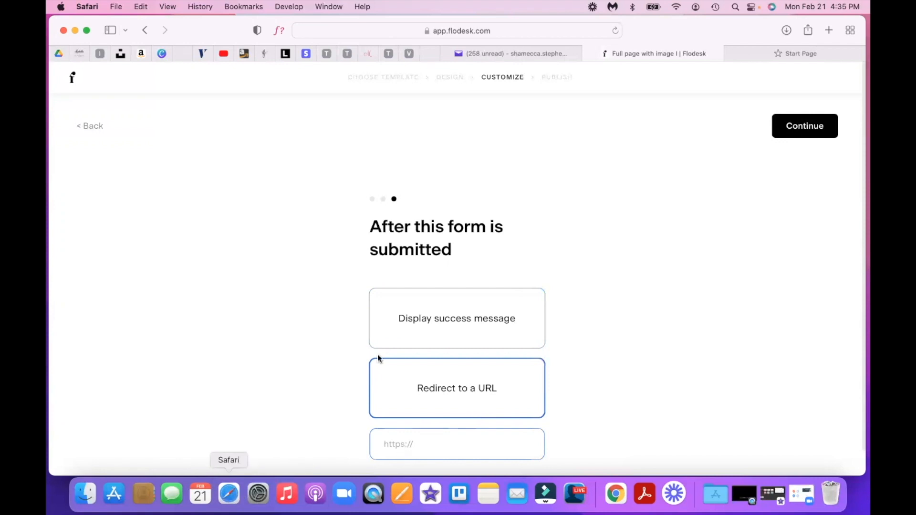
- Switch to Google Drive in the spare browser tab and open the "#1- Future Rockstars Unit" folder
click(749, 48)
click(58, 53)
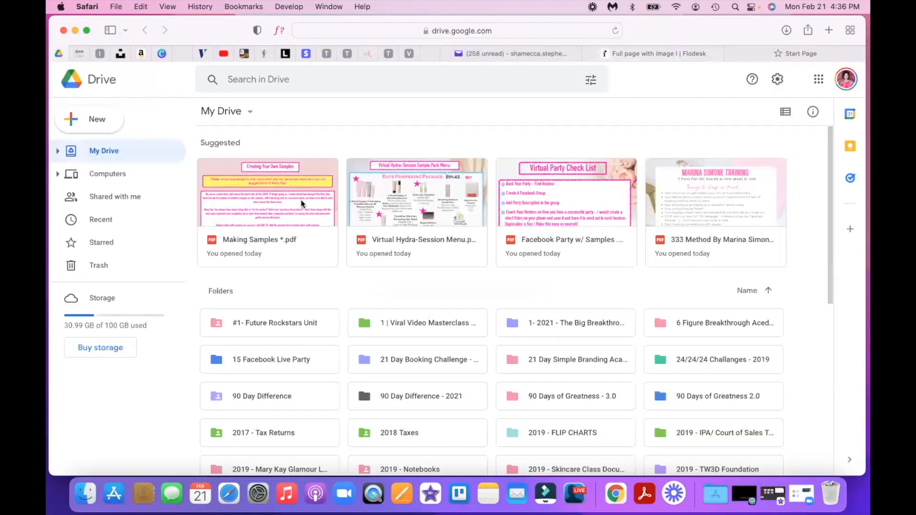
scroll(617, 203, down, 5)
scroll(582, 213, down, 15)
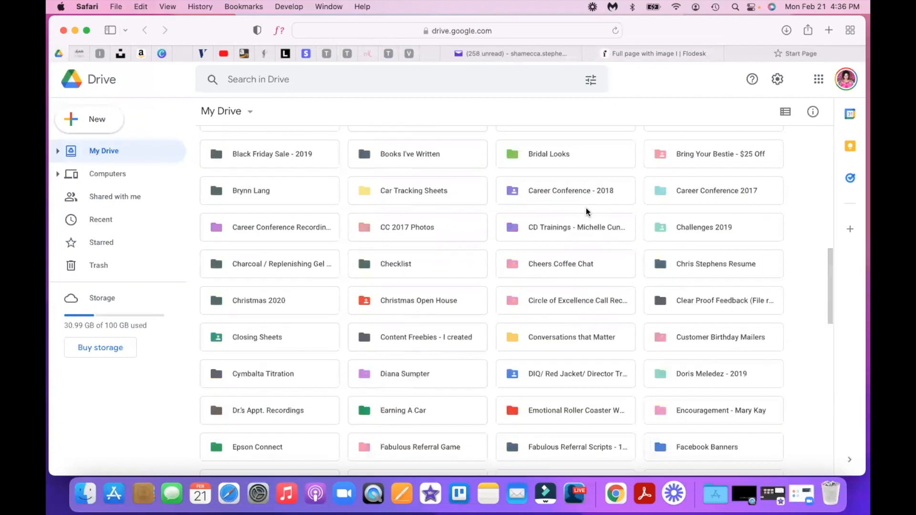
scroll(586, 211, up, 15)
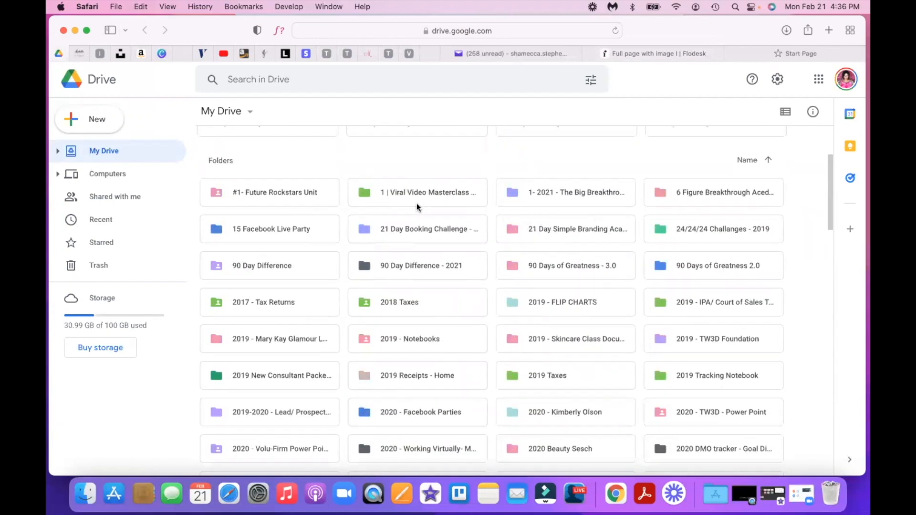
scroll(479, 211, down, 1)
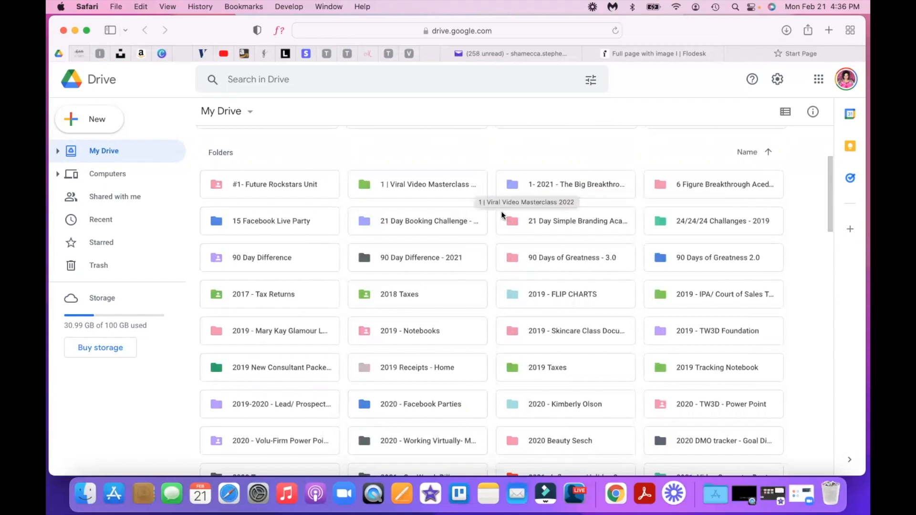
click(311, 188)
double_click(311, 188)
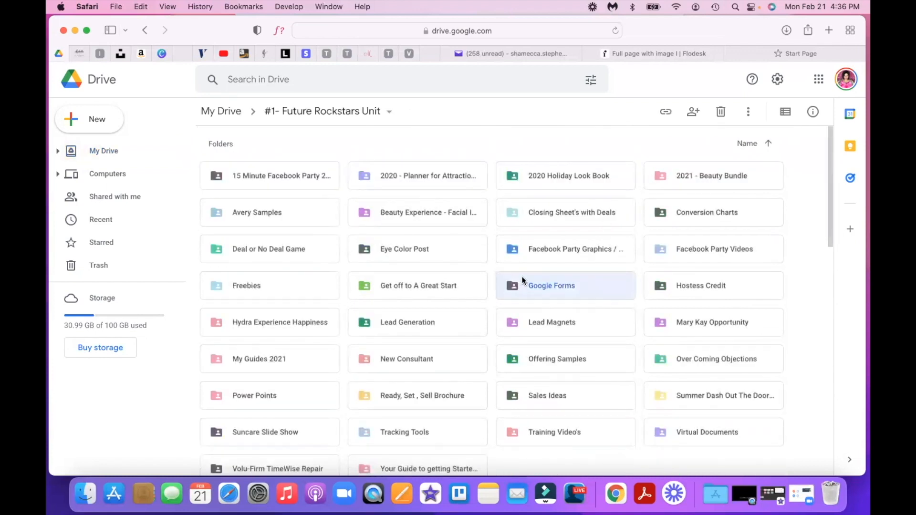
- Look through the Freebies and Lead Generation subfolders for a guide file, and return to the parent folder
scroll(522, 279, down, 3)
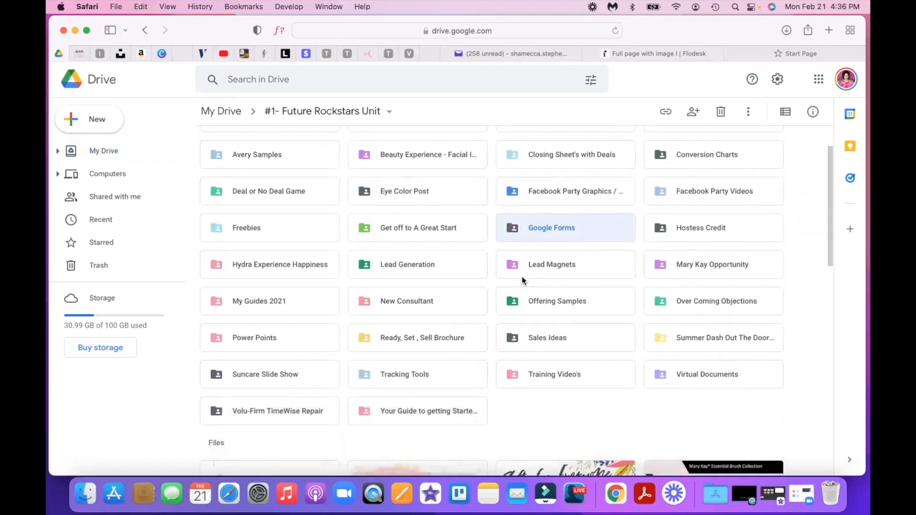
double_click(297, 236)
scroll(296, 235, down, 3)
scroll(297, 236, up, 3)
click(149, 32)
double_click(453, 327)
click(147, 32)
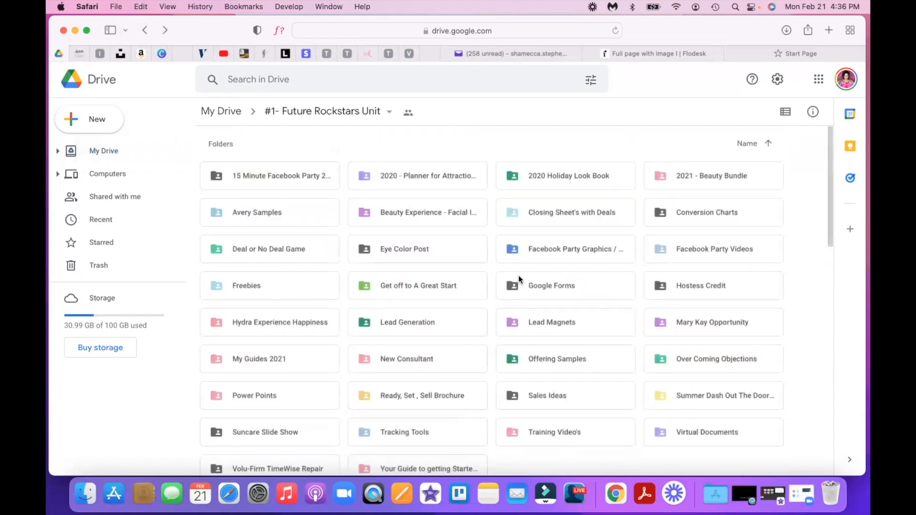
- Open the Lead Magnets folder and copy the share link of "What is My Skin Type ? 2.pdf"
double_click(529, 322)
scroll(446, 333, down, 6)
scroll(425, 322, up, 3)
scroll(426, 322, down, 3)
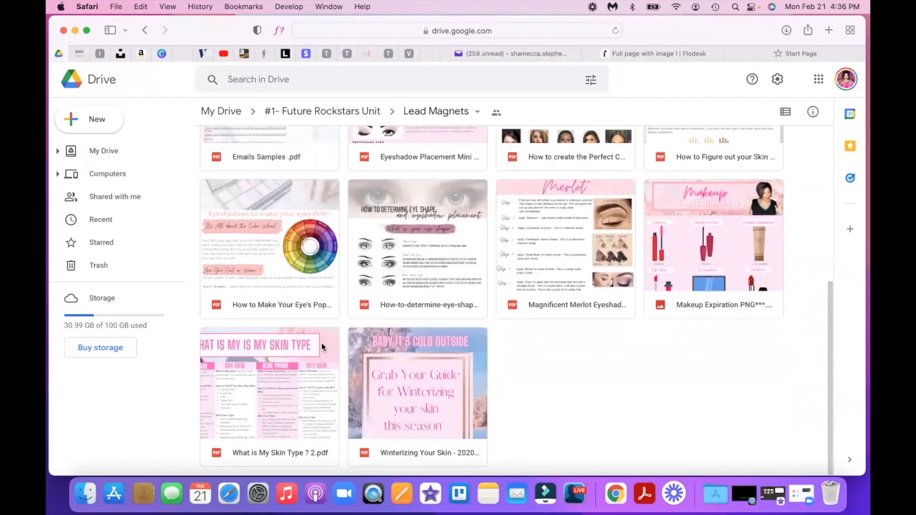
right_click(321, 344)
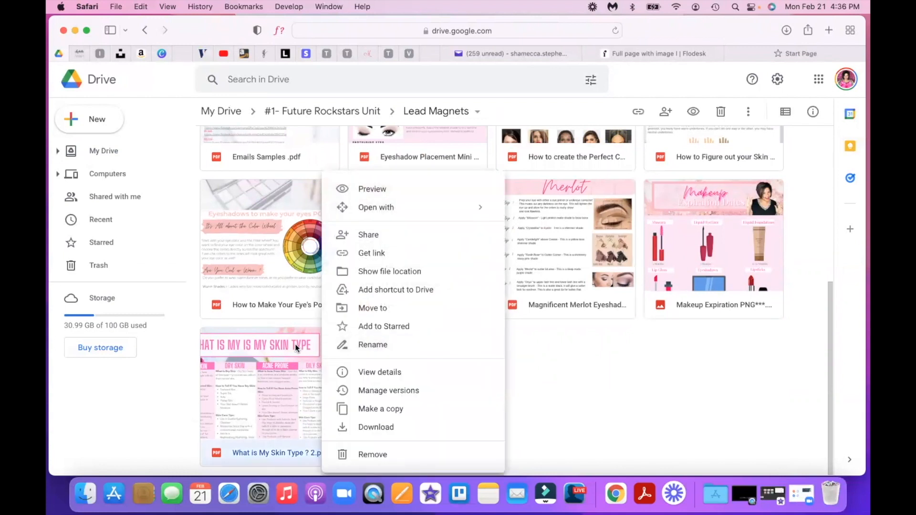
click(375, 255)
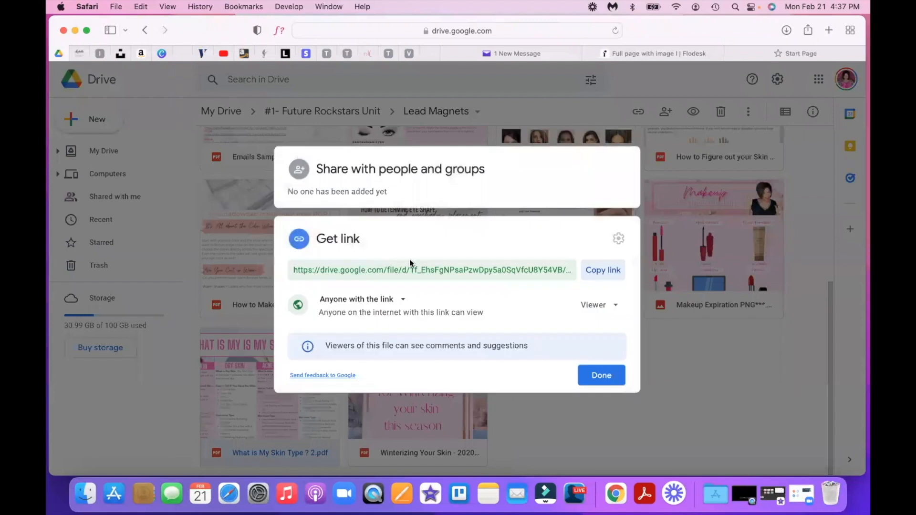
click(604, 270)
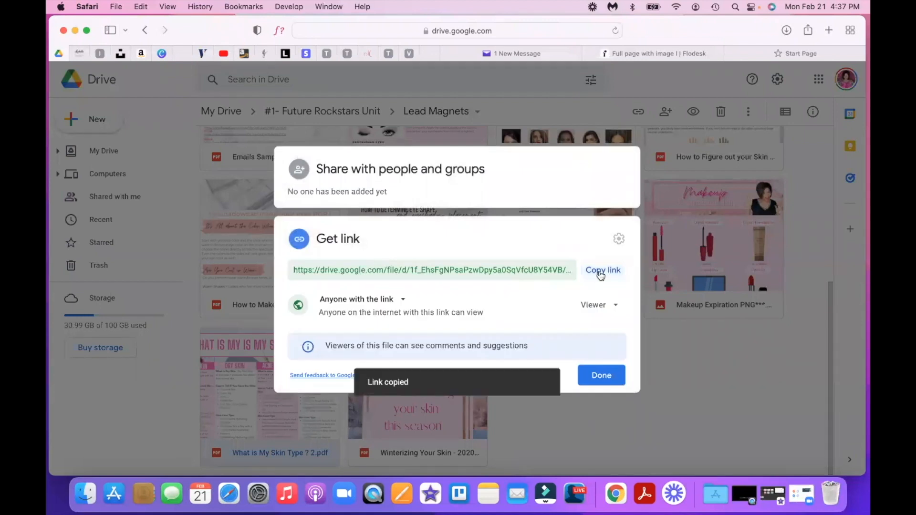
click(600, 376)
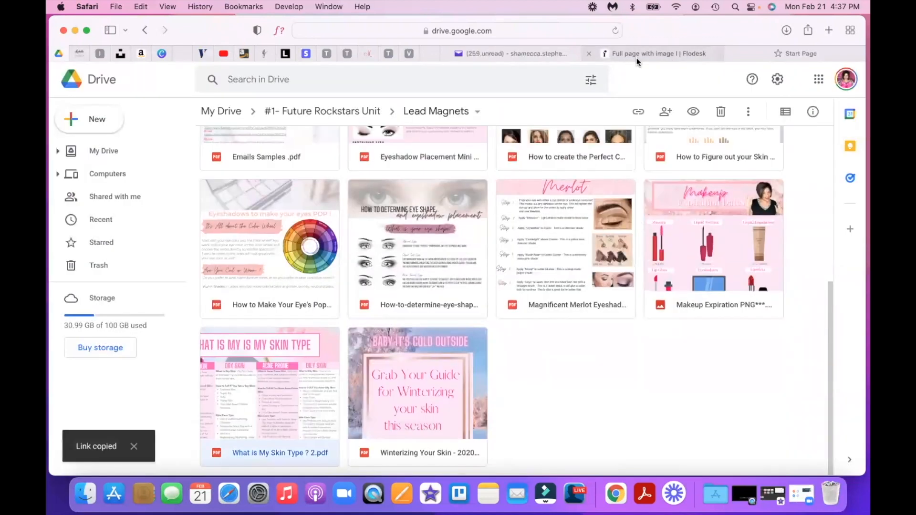
- Switch back to Flodesk and paste the copied Drive link as the form's redirect URL
click(715, 52)
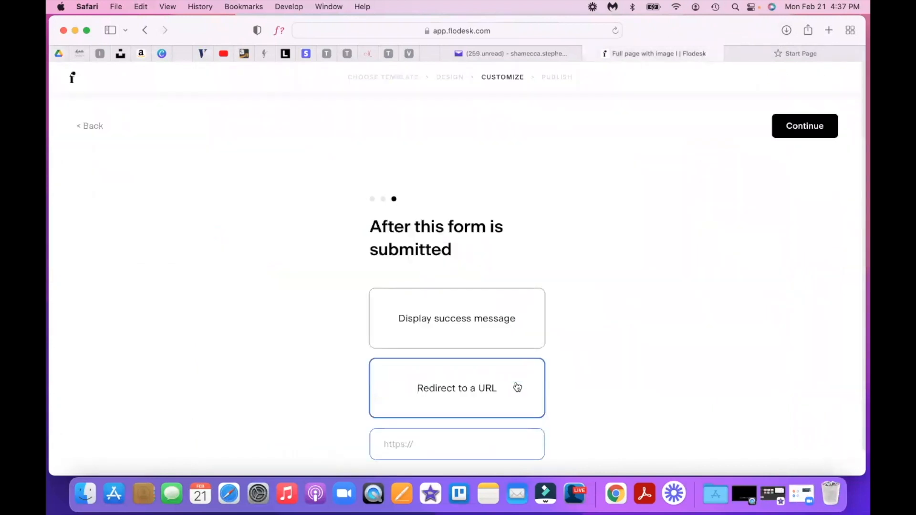
right_click(460, 442)
click(517, 363)
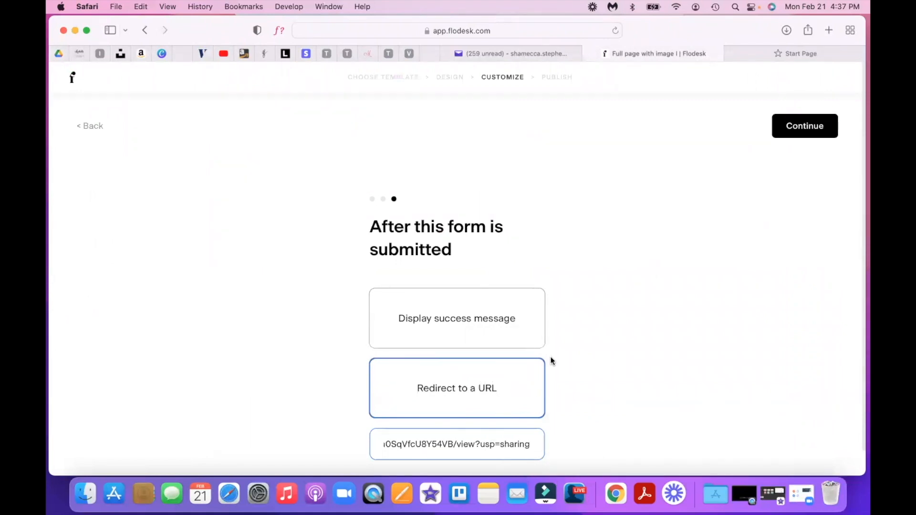
- Continue to the publish stage and copy the form's share link
click(789, 131)
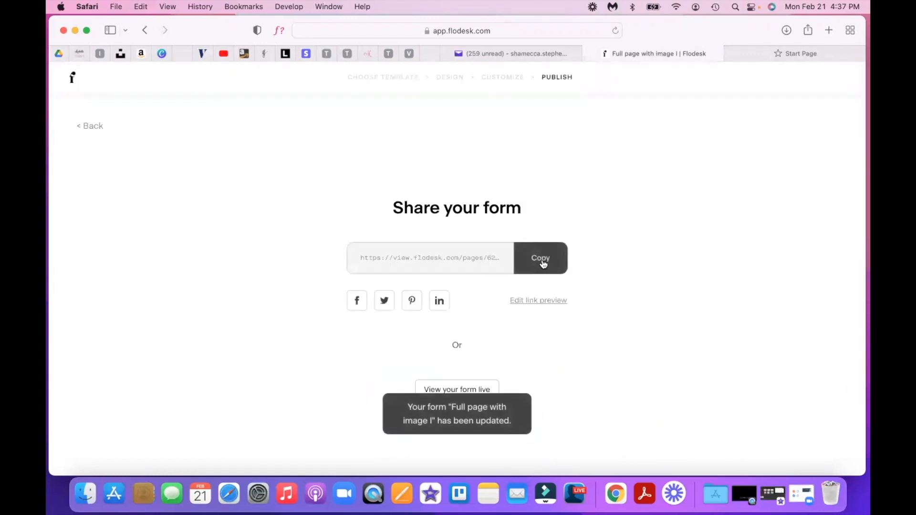
click(548, 273)
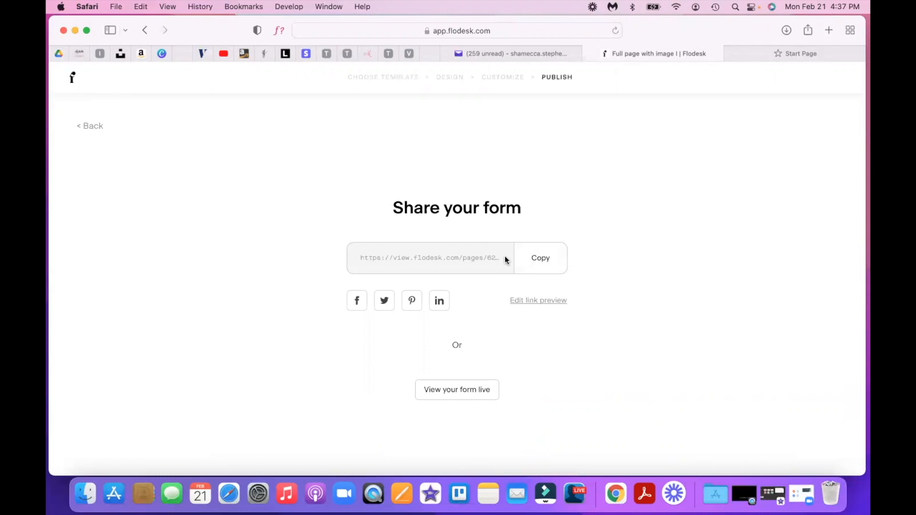
- Edit the form's link preview to use the "Flodesk Thumbnail | Passive Income" picture as meta image, and save it
click(525, 301)
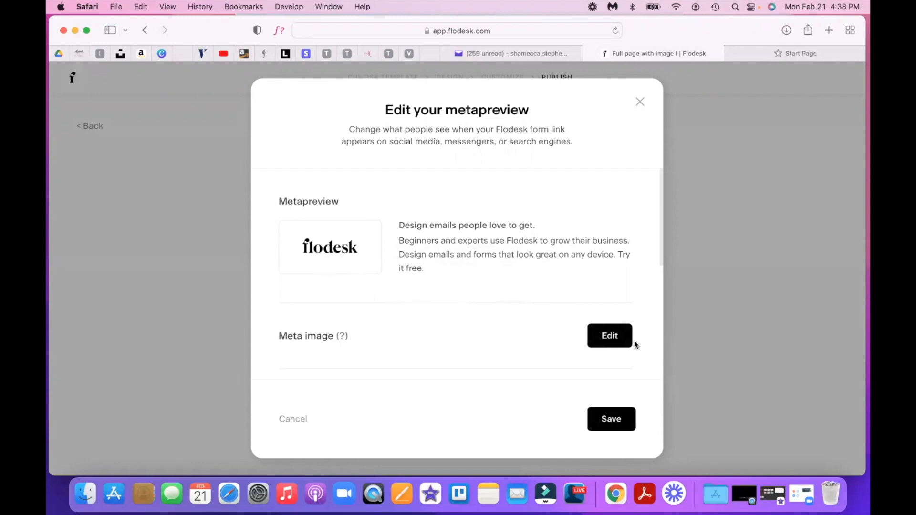
click(620, 341)
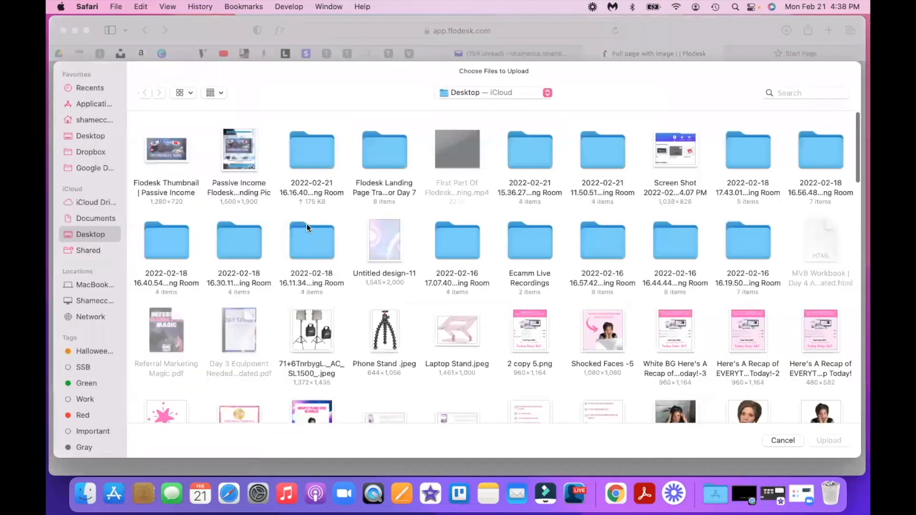
click(153, 152)
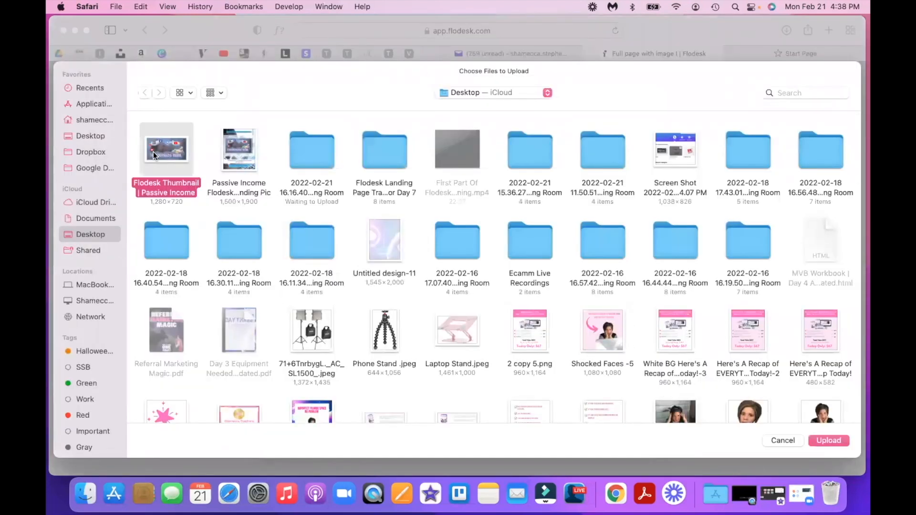
click(818, 438)
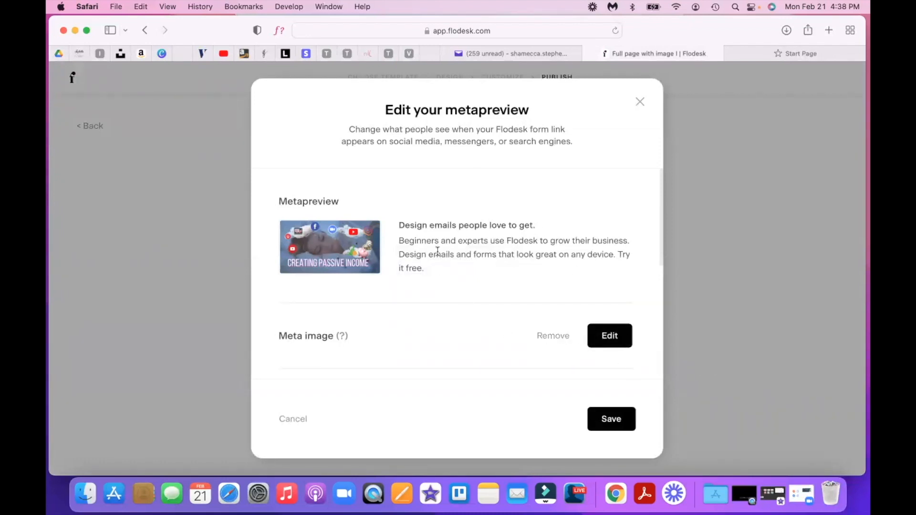
double_click(474, 252)
triple_click(473, 253)
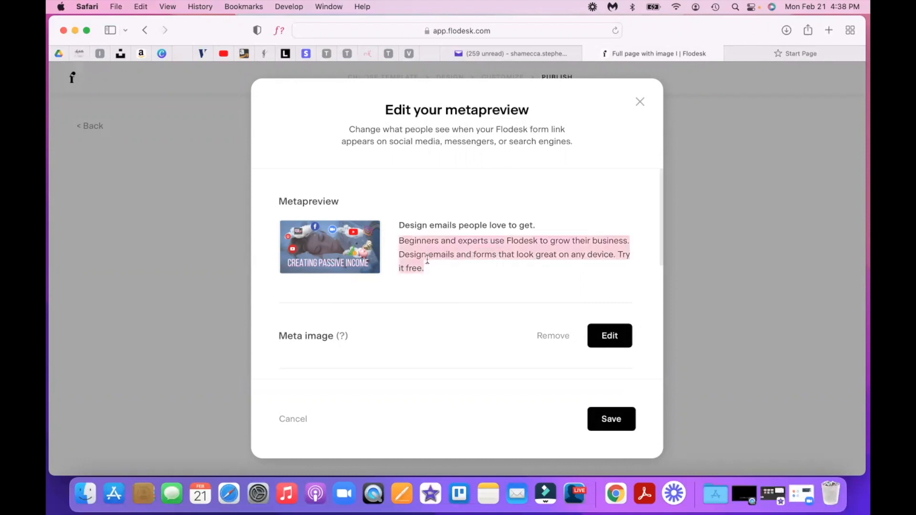
click(434, 224)
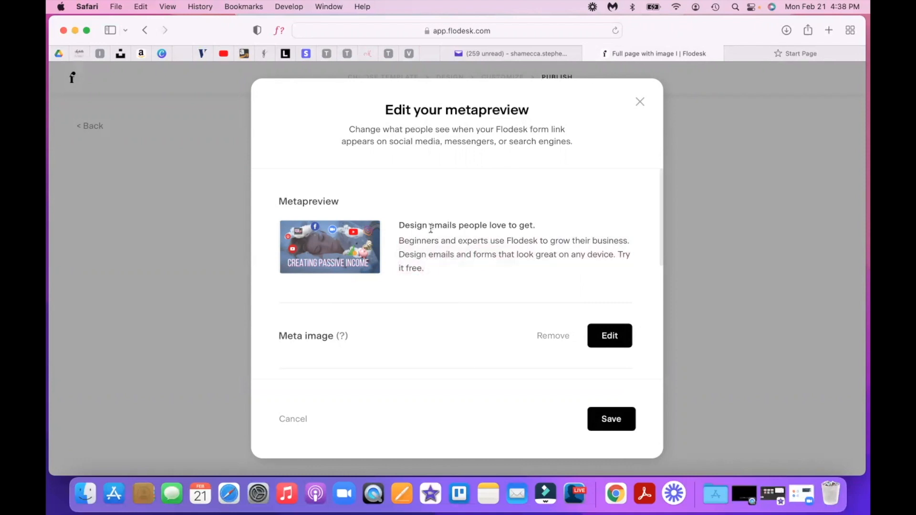
click(605, 415)
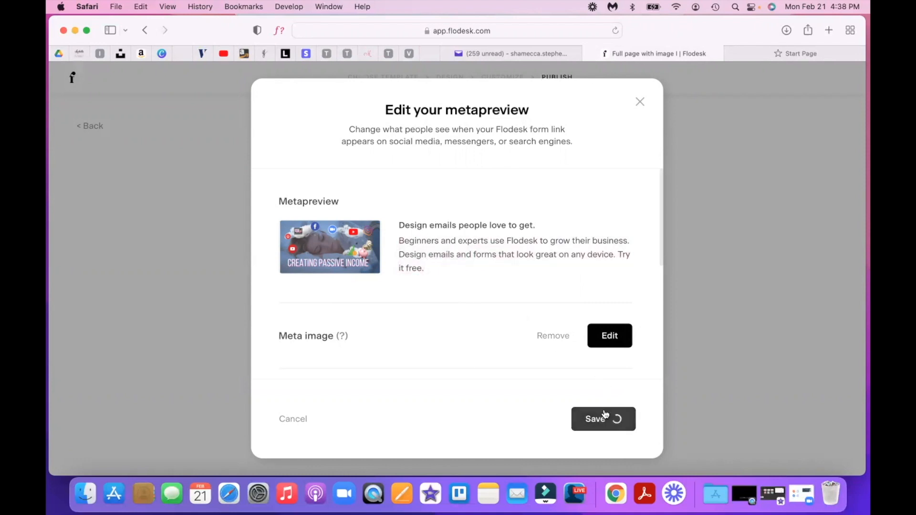
- Reopen the form's link preview settings and replace the meta title with "How to Create a Passive Income on Autopilot."
click(547, 308)
scroll(528, 300, down, 5)
scroll(527, 299, down, 2)
scroll(528, 299, up, 1)
scroll(528, 298, down, 1)
scroll(528, 300, up, 5)
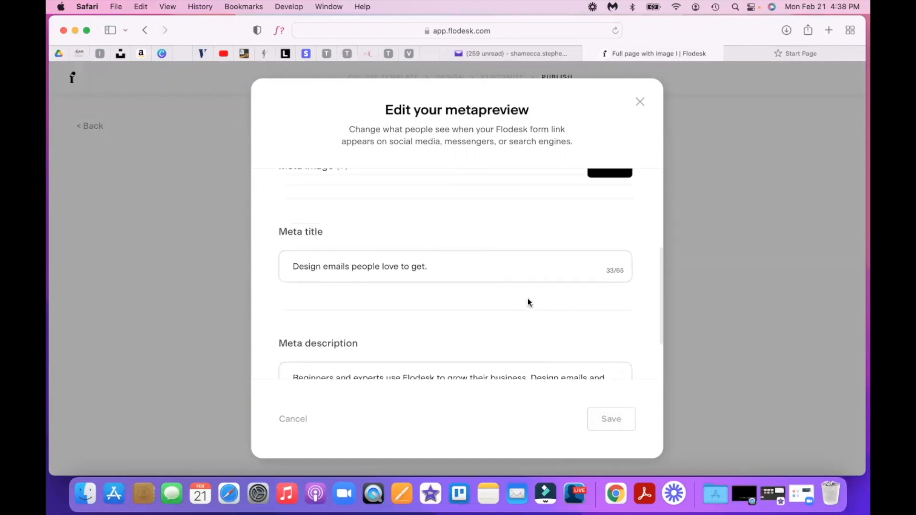
scroll(528, 299, down, 4)
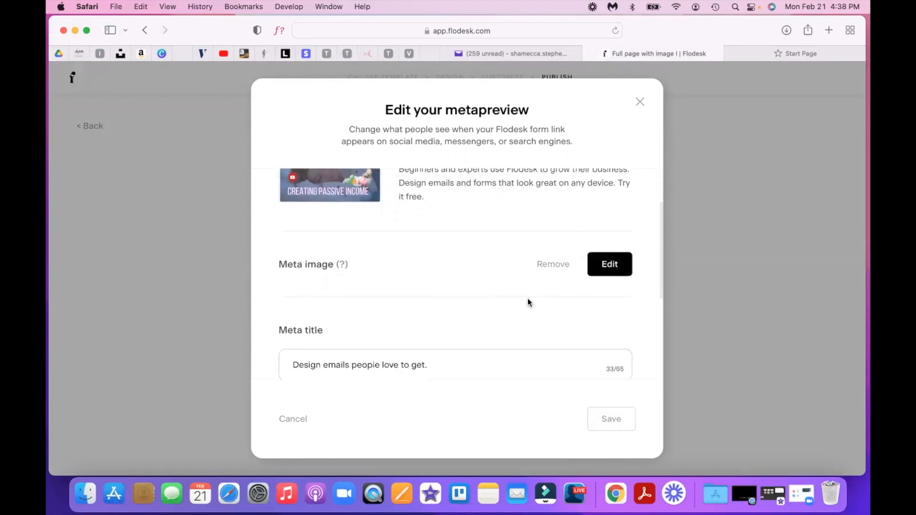
click(474, 244)
key(super+a)
key(BackSpace)
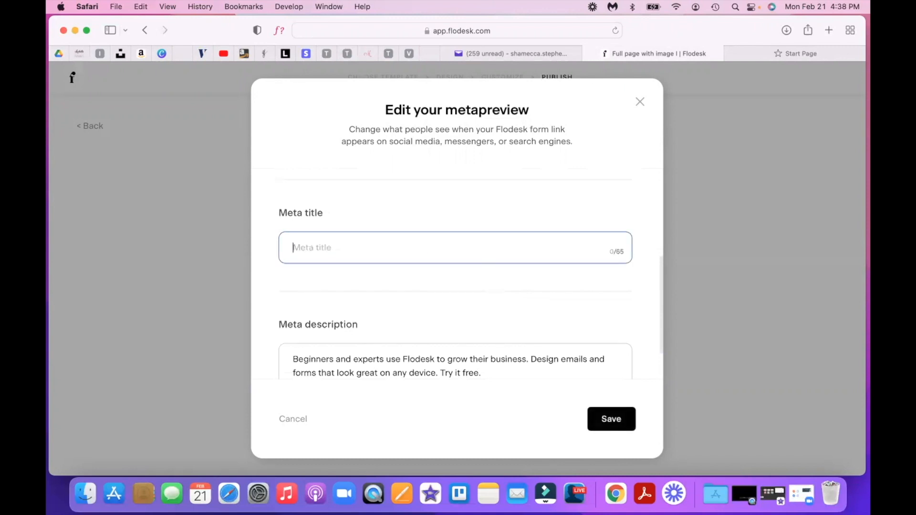
text(How to Create a Pas)
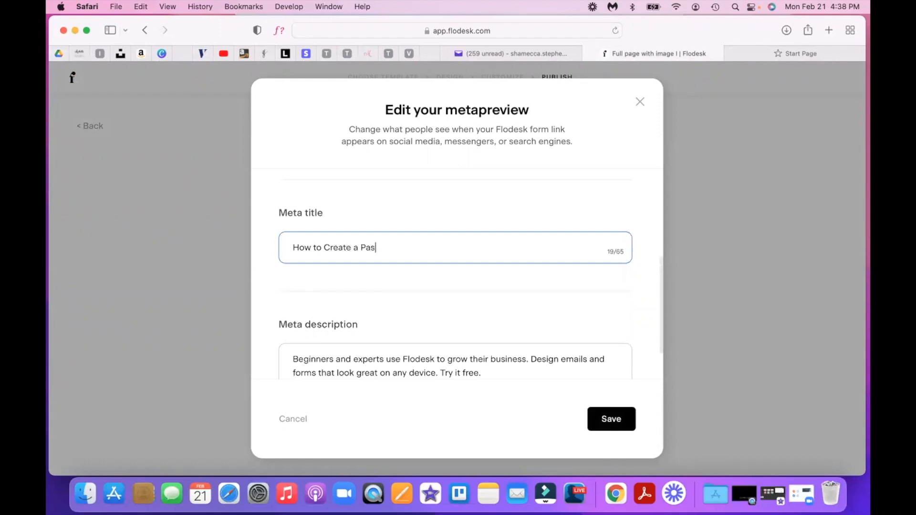
text(sive Income on Autopi)
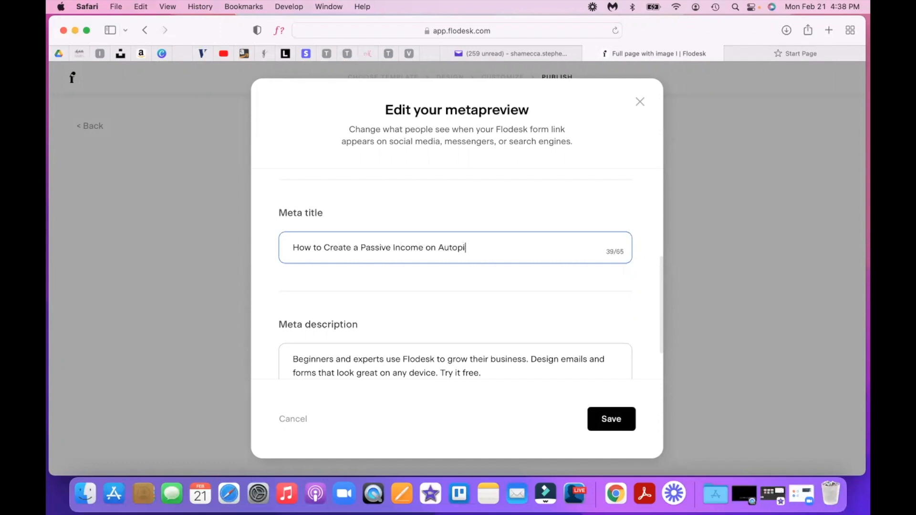
text(lot .)
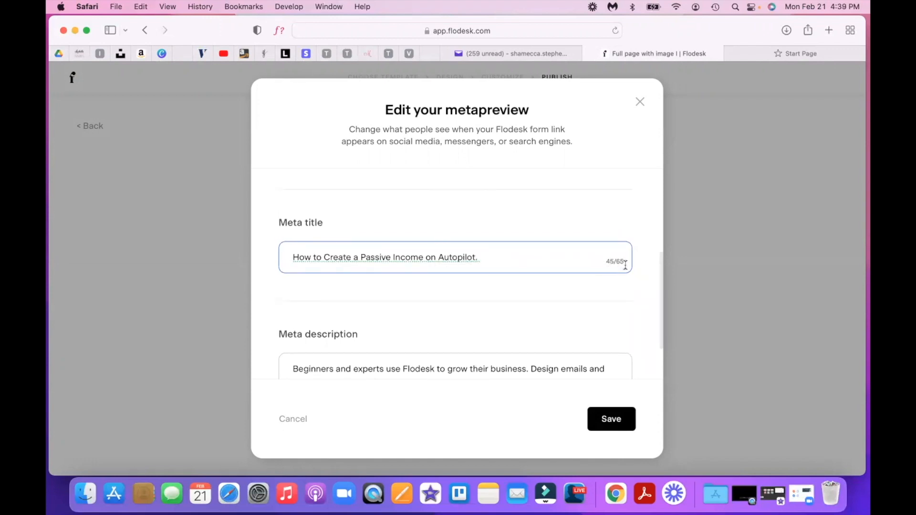
- Replace the meta description with "In this freebie I share all of my secrets and tips to how I created 8 passive incomes." and save
click(442, 356)
double_click(434, 316)
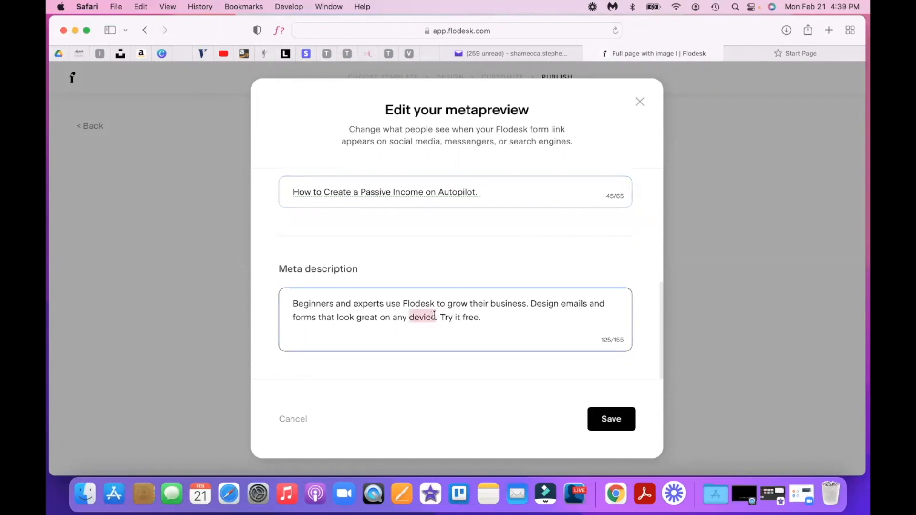
triple_click(434, 316)
key(BackSpace)
text(In this freebie I )
text(rollowe)
key(BackSpace)
key(BackSpace)
key(BackSpace)
key(BackSpace)
key(BackSpace)
key(BackSpace)
text(share and)
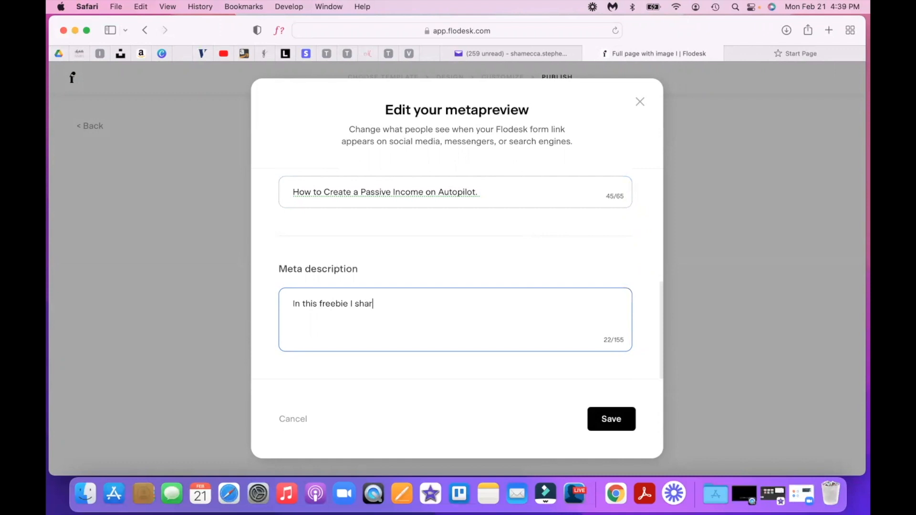
key(BackSpace)
key(BackSpace)
text(ll of my secrets t)
key(BackSpace)
text(and tips to how I created )
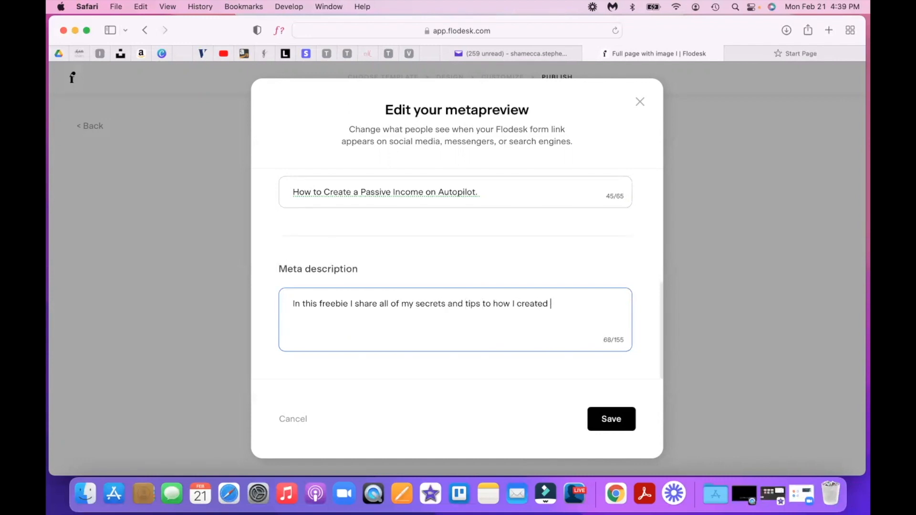
text(8 passive incomes.)
click(611, 419)
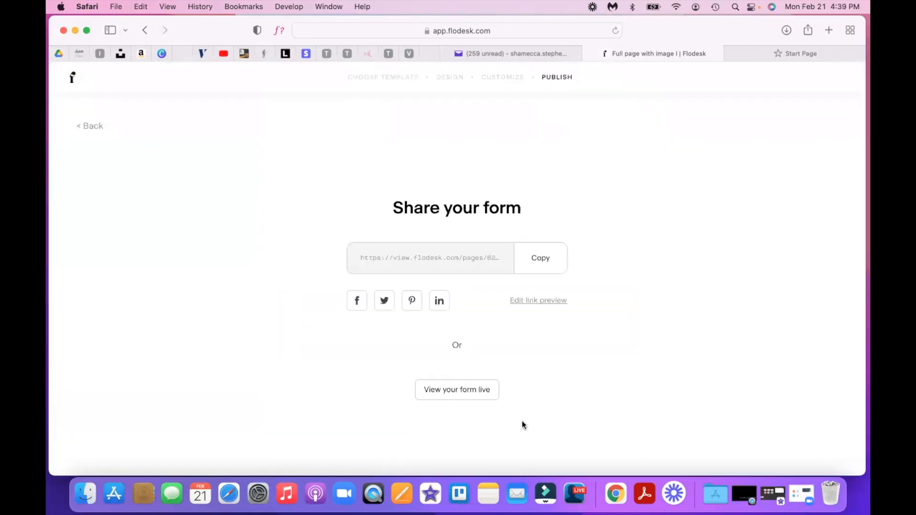